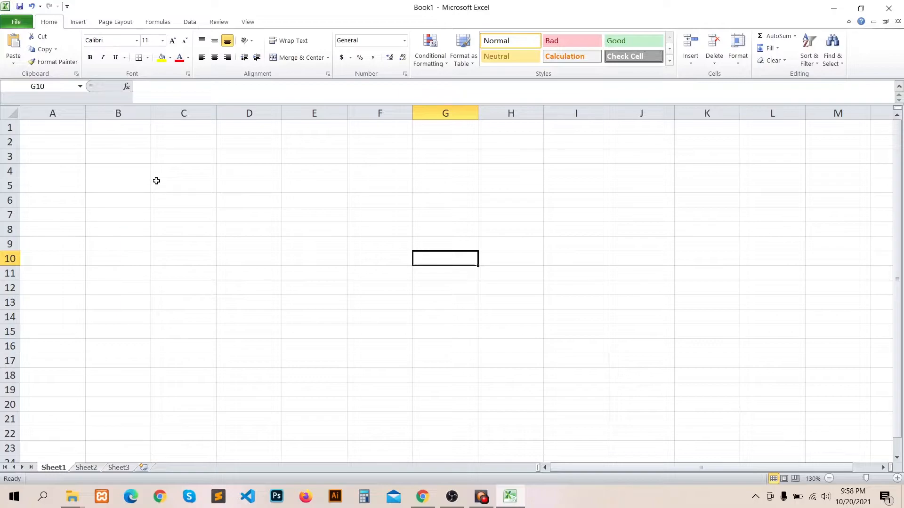
- Enter the column headings Sl, Emp Id and Emp Name in cells B2 to D2
{"action": "left_click", "coordinate": [121, 172]}
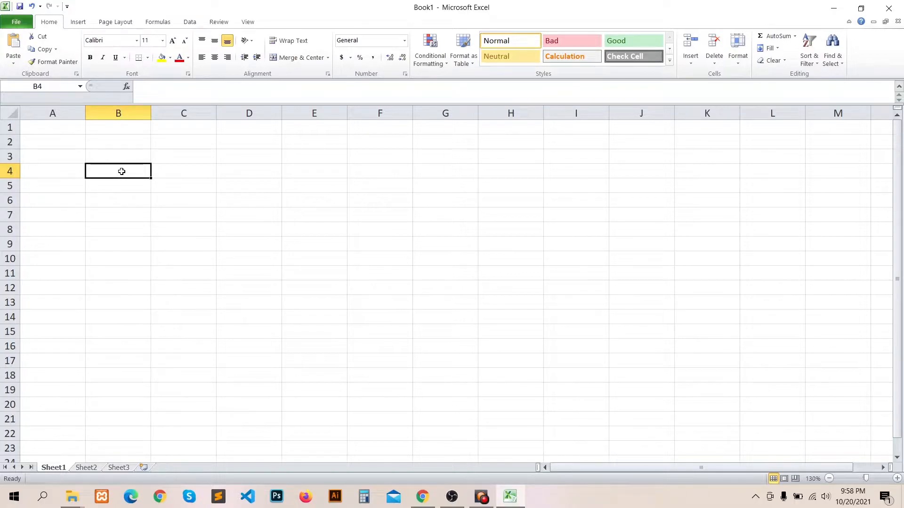
{"action": "left_click", "coordinate": [106, 142]}
{"action": "type", "text": "S"}
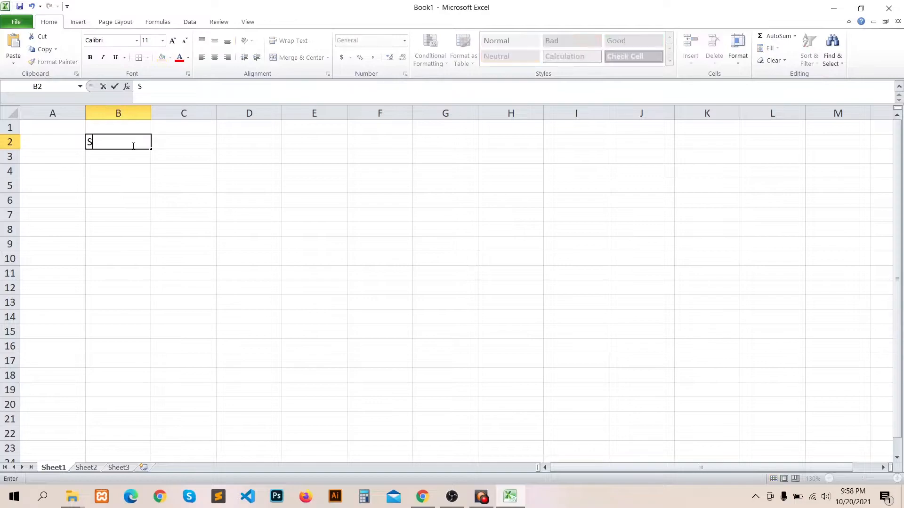
{"action": "type", "text": "l"}
{"action": "key", "text": "Tab"}
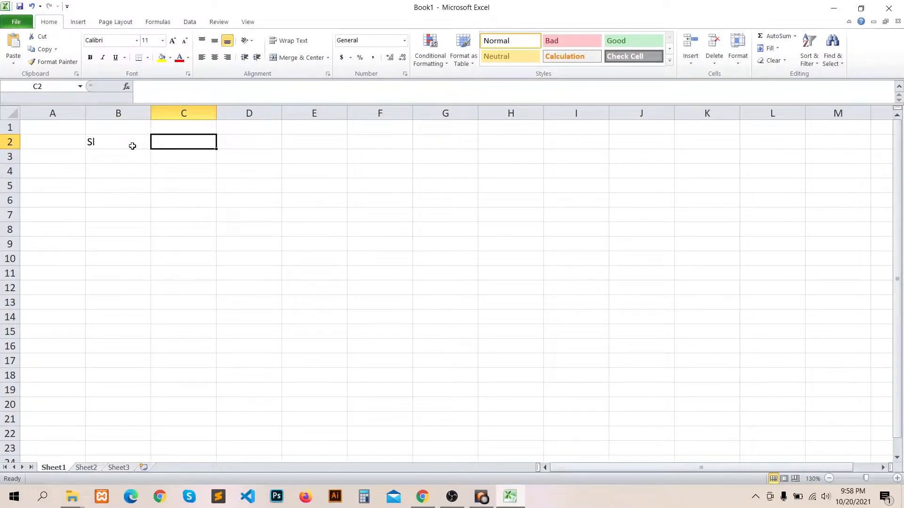
{"action": "type", "text": "Emp"}
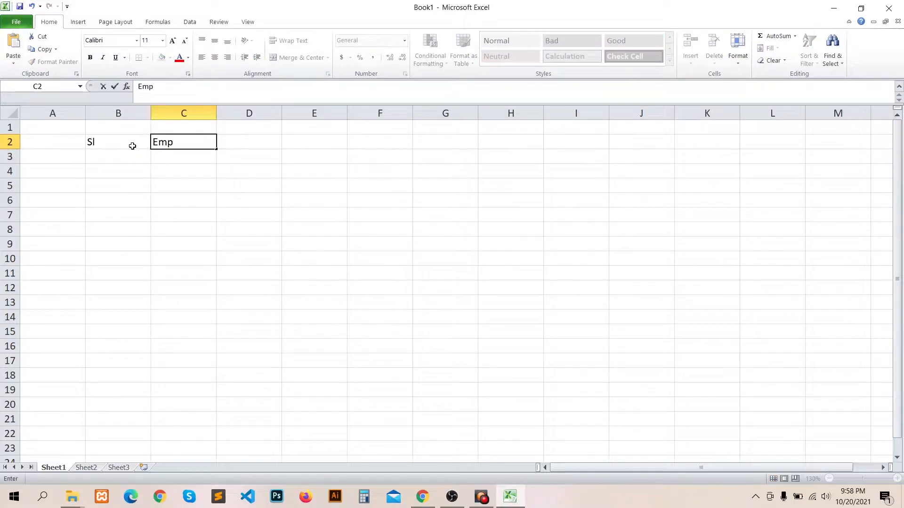
{"action": "type", "text": " Id"}
{"action": "key", "text": "Tab"}
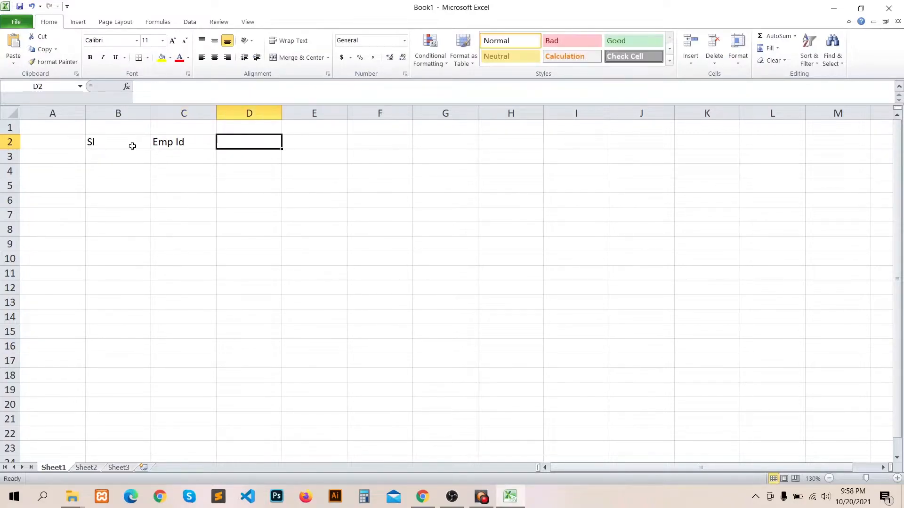
{"action": "type", "text": "Emp Name"}
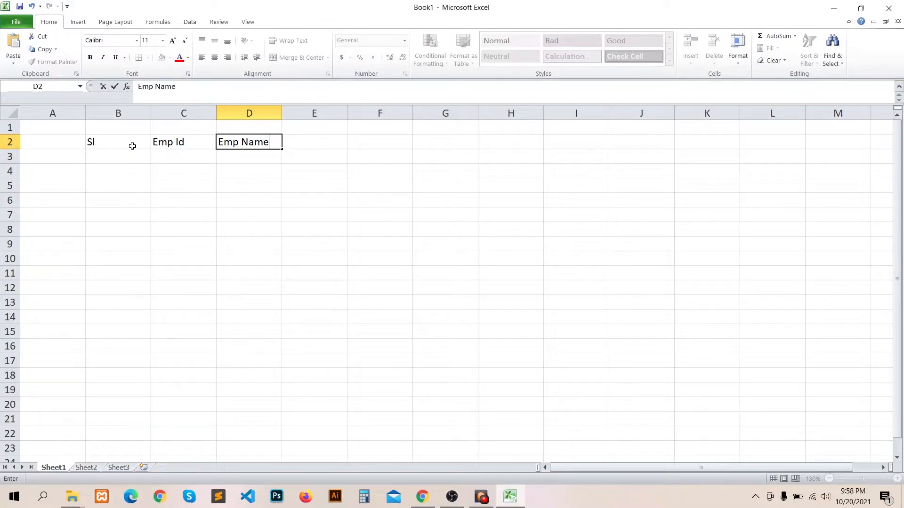
{"action": "key", "text": "Tab"}
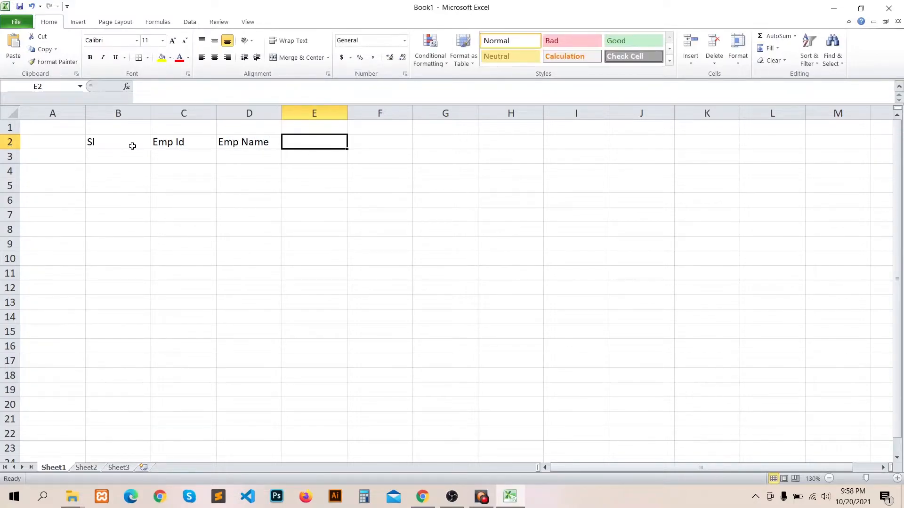
- Add the headings Job Title in E2 and Basic Salary in F2
{"action": "type", "text": "Job tt"}
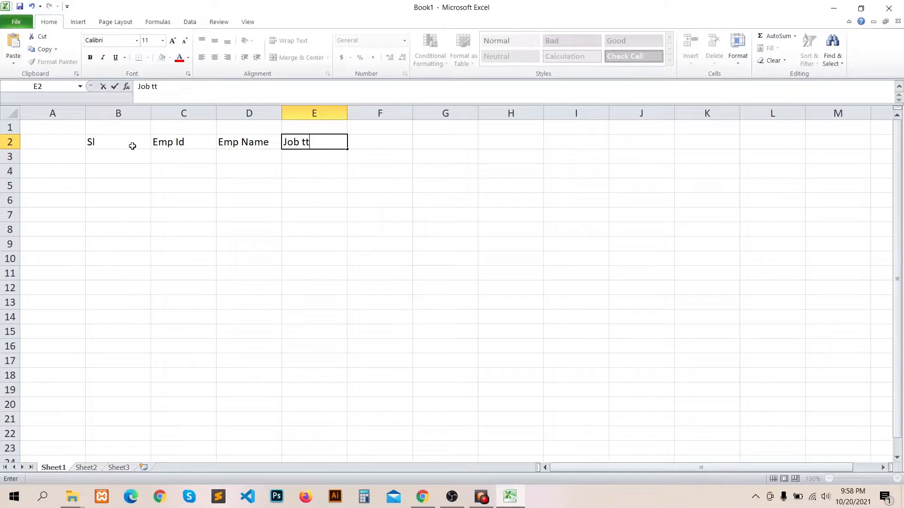
{"action": "key", "text": "BackSpace"}
{"action": "type", "text": "i"}
{"action": "type", "text": "l"}
{"action": "type", "text": "tle"}
{"action": "key", "text": "Tab"}
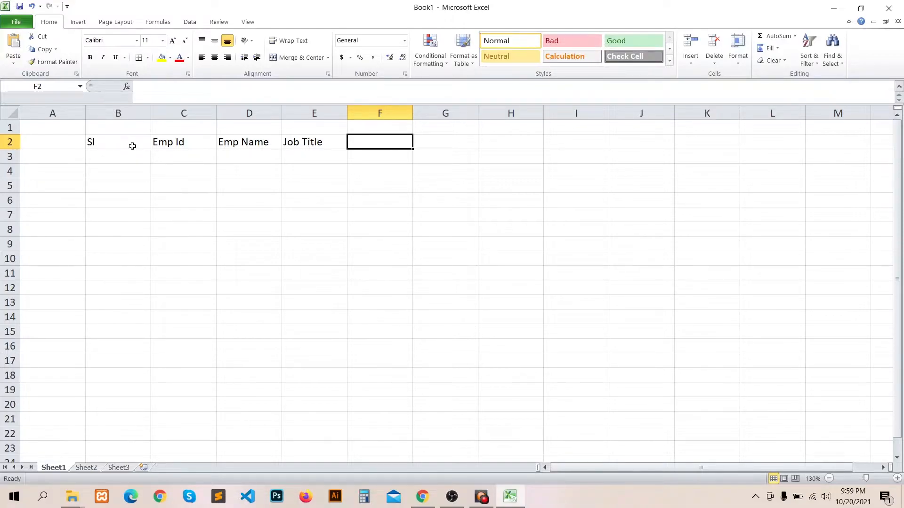
{"action": "type", "text": "Basic S"}
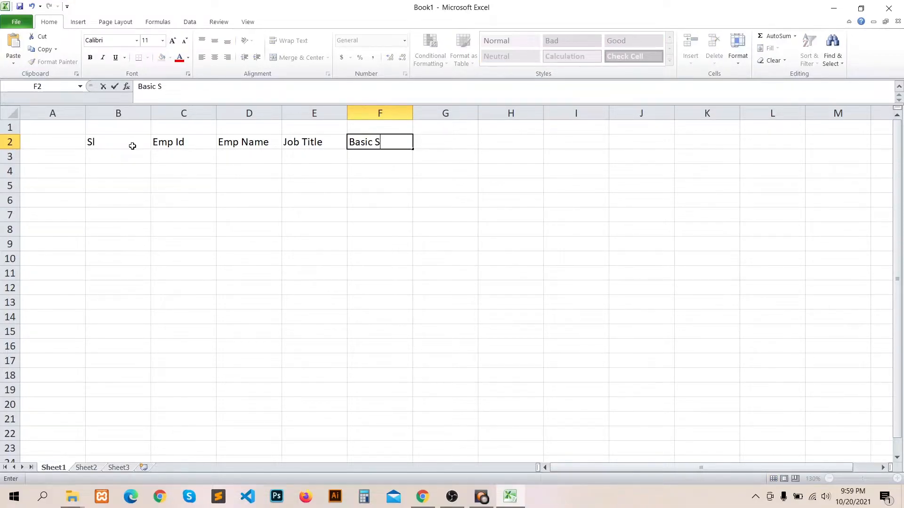
{"action": "type", "text": "alary"}
{"action": "key", "text": "Tab"}
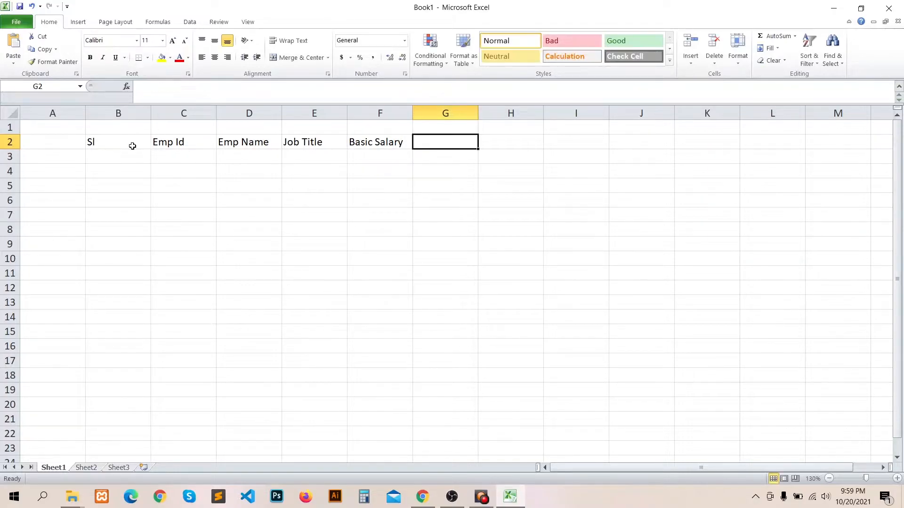
- Add the headings Med Alw in G2 and Hous Rent in H2
{"action": "type", "text": "Med Alq"}
{"action": "key", "text": "BackSpace"}
{"action": "type", "text": "w"}
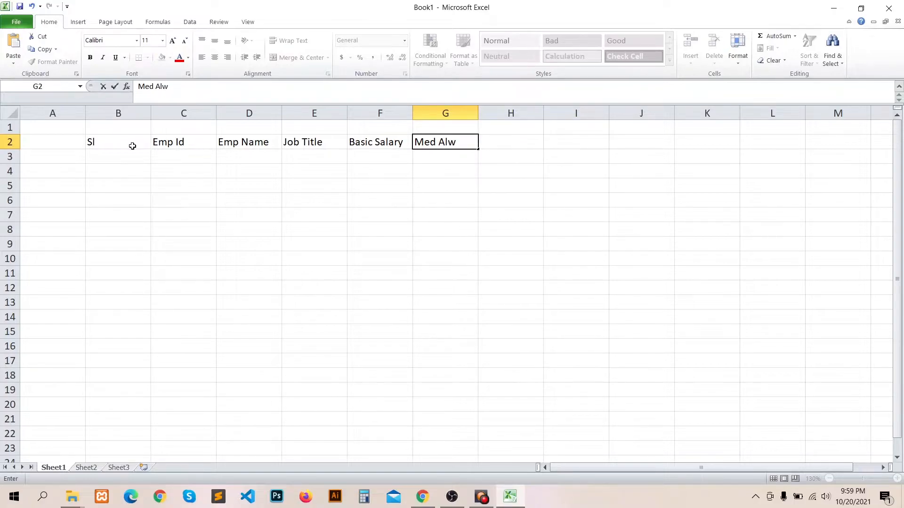
{"action": "key", "text": "Tab"}
{"action": "type", "text": "Hous"}
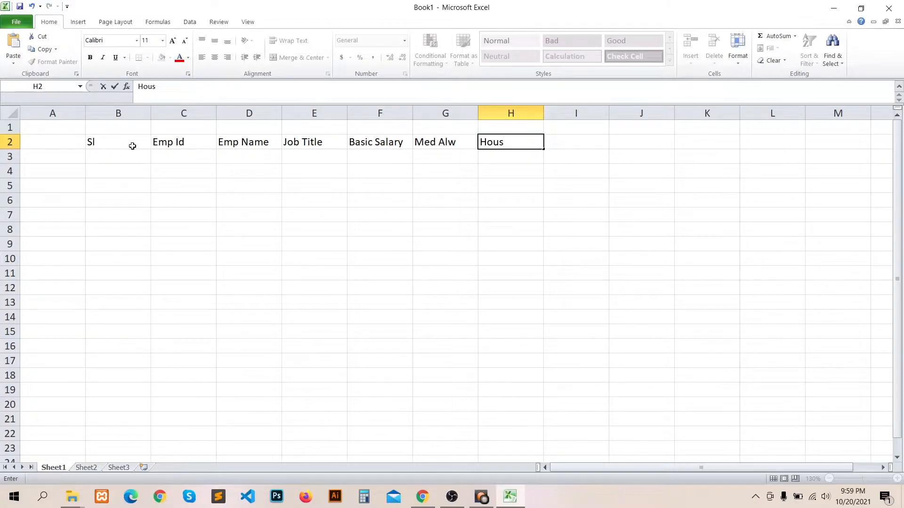
{"action": "type", "text": " Rent"}
{"action": "key", "text": "Tab"}
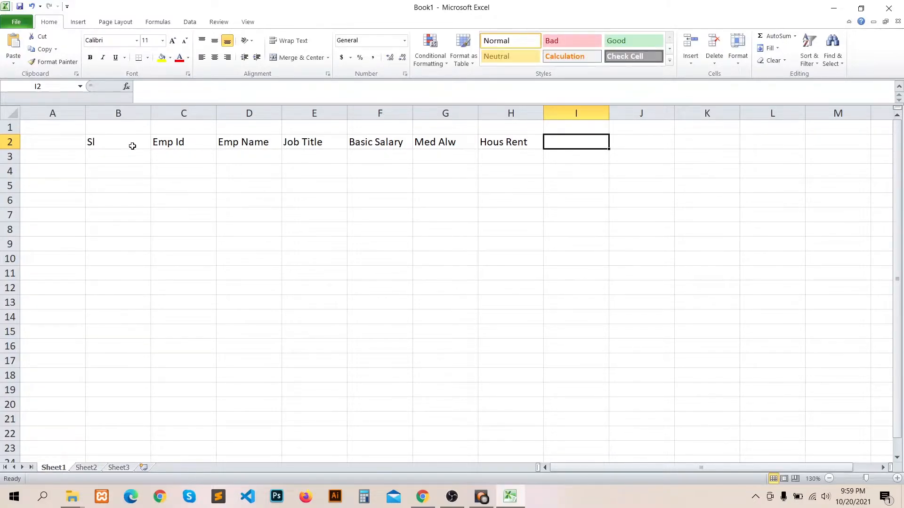
- Add the headings Gross Salary in I2 and Incom Tex in J2
{"action": "type", "text": "Gross Sala"}
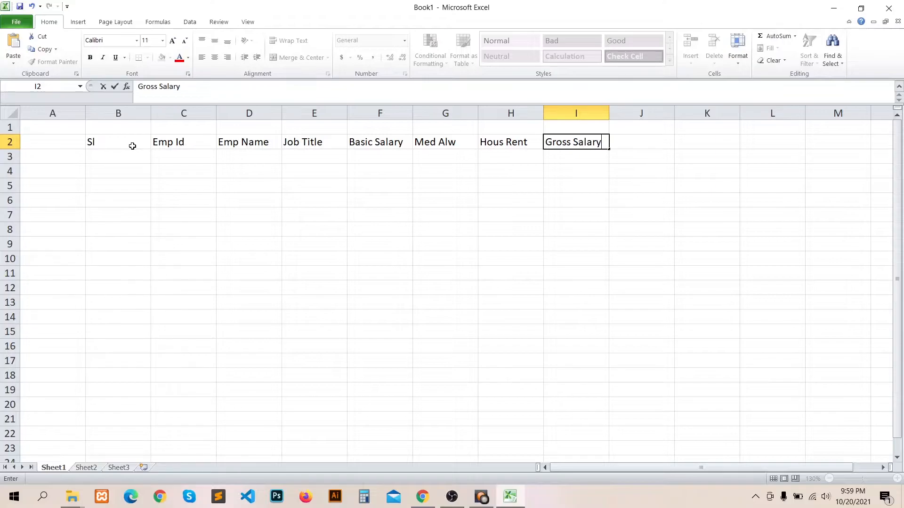
{"action": "type", "text": "ry"}
{"action": "key", "text": "Tab"}
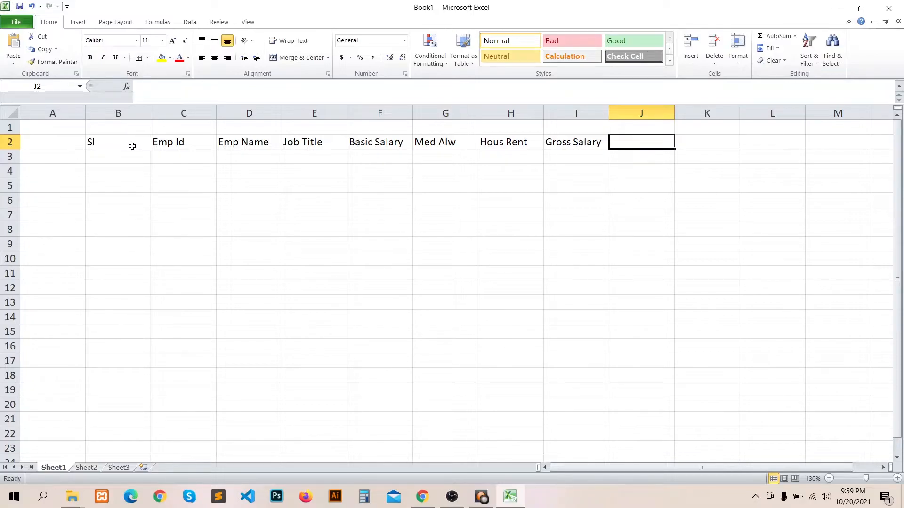
{"action": "type", "text": "Incom Tex"}
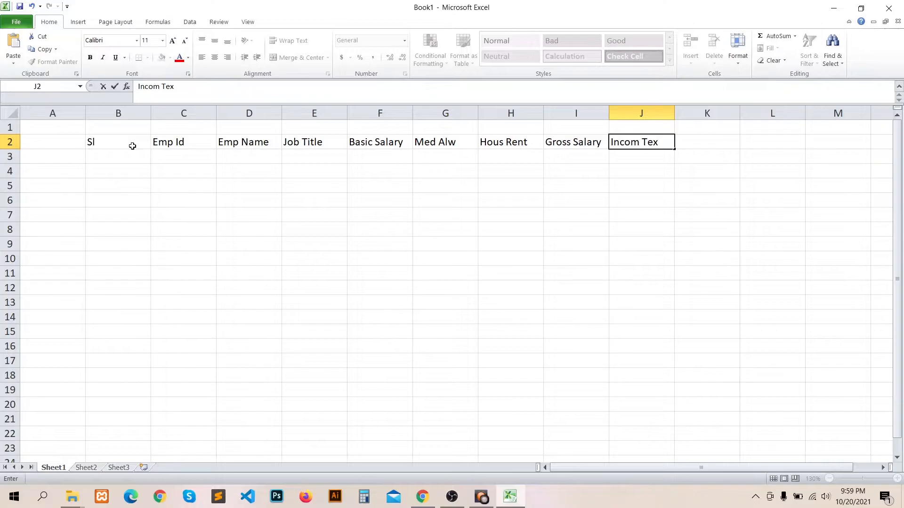
{"action": "key", "text": "Tab"}
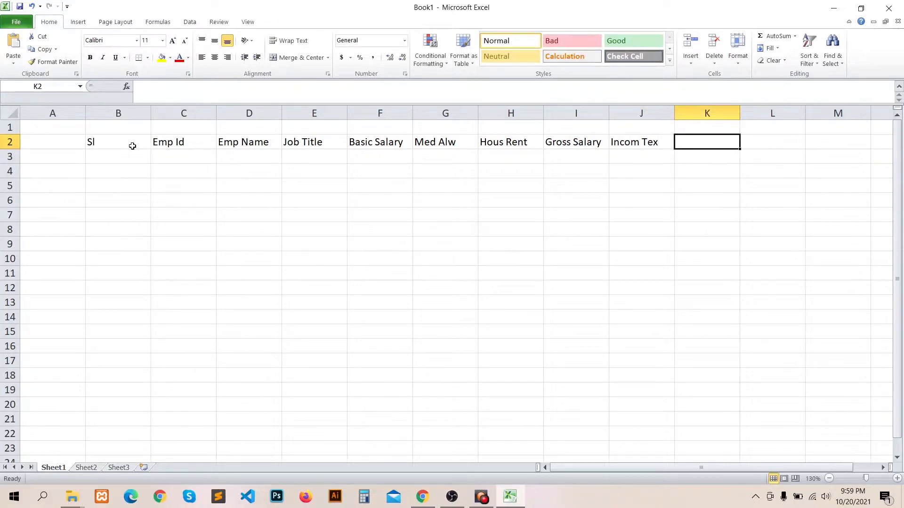
- Complete the heading row with Pro Found in K2 and Net Salary in L2
{"action": "type", "text": "Pro Found"}
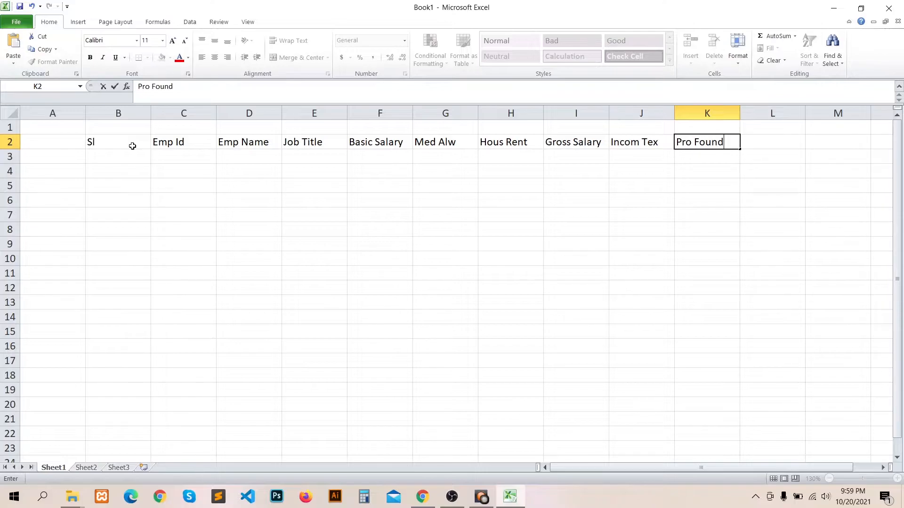
{"action": "key", "text": "Tab"}
{"action": "type", "text": "Ne"}
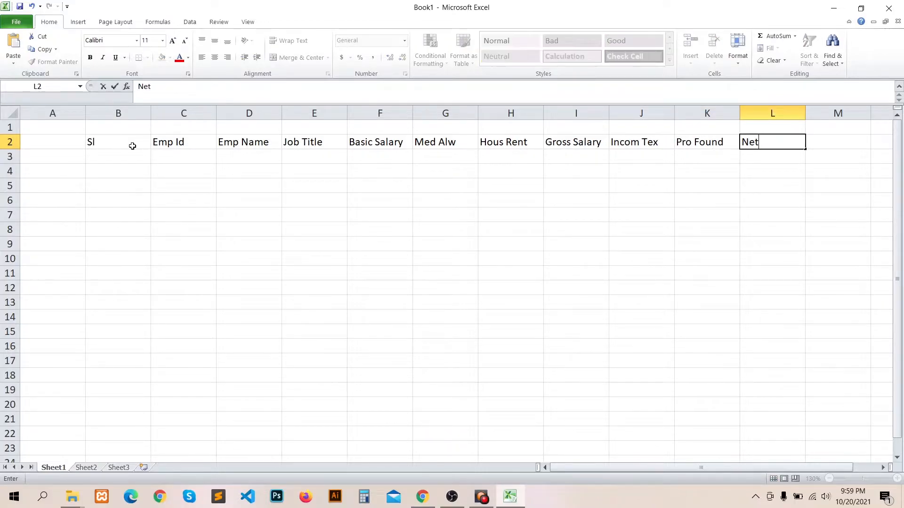
{"action": "type", "text": "t Salary"}
{"action": "left_click", "coordinate": [132, 146]}
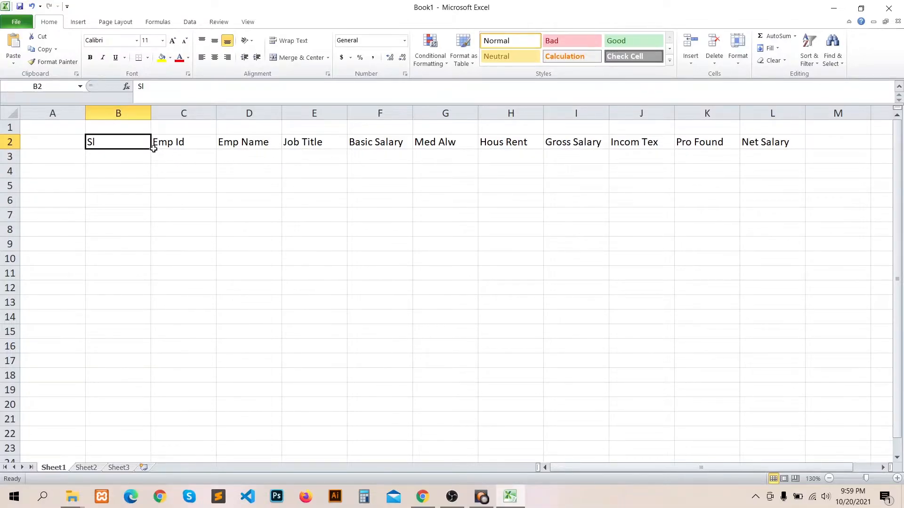
- Autofit all column widths of the sheet to the heading text
{"action": "left_click", "coordinate": [10, 114]}
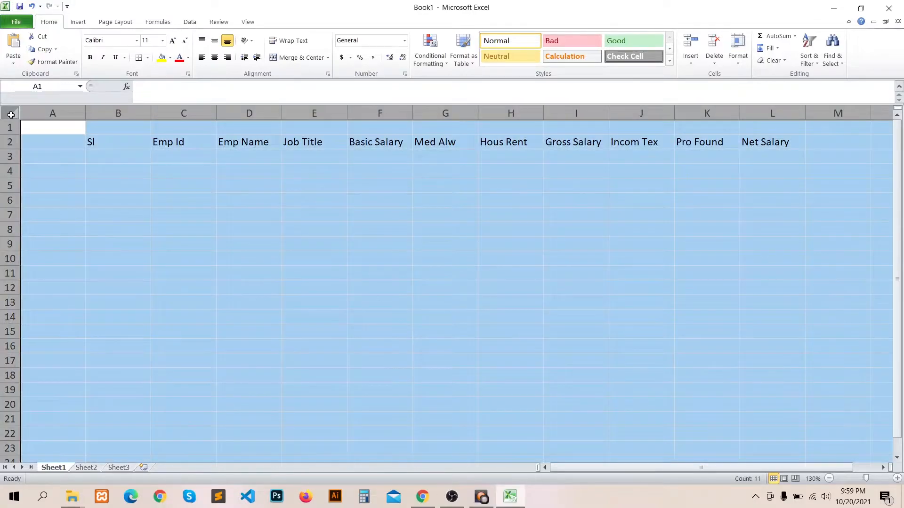
{"action": "double_click", "coordinate": [151, 114]}
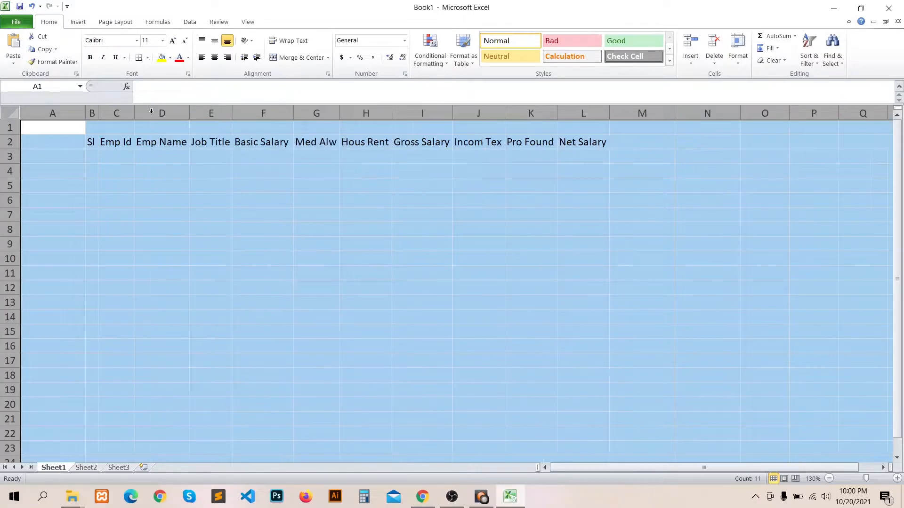
{"action": "left_click", "coordinate": [115, 143]}
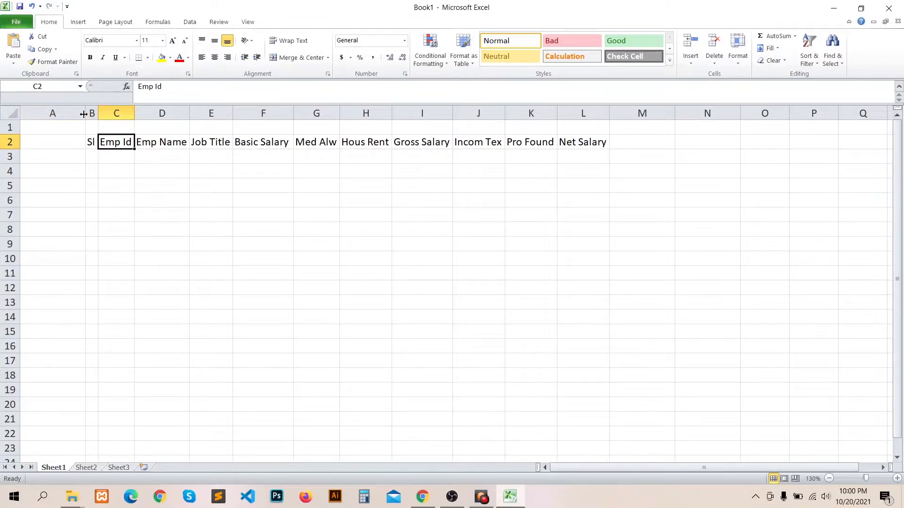
- Widen columns C through L to one equal width, then narrow column A and slightly widen column B
{"action": "left_click_drag", "start_coordinate": [108, 113], "coordinate": [558, 122]}
{"action": "left_click_drag", "start_coordinate": [295, 115], "coordinate": [306, 114]}
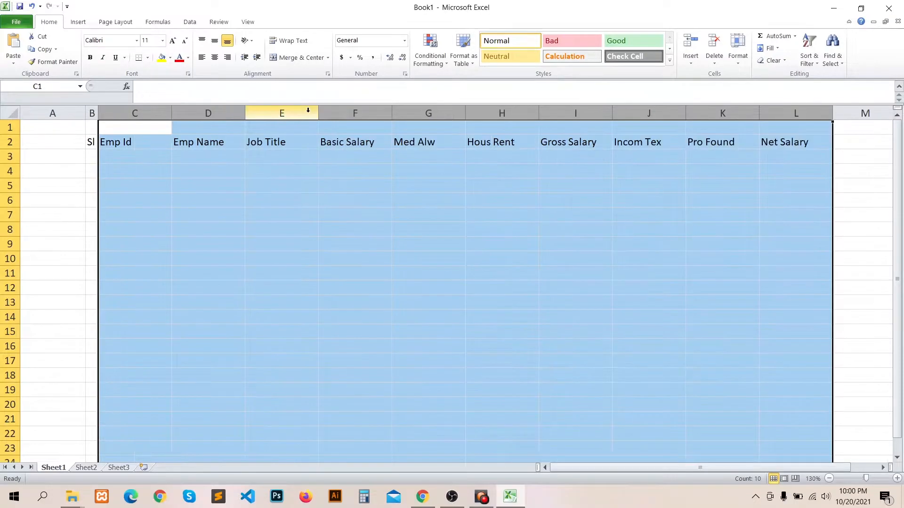
{"action": "left_click", "coordinate": [252, 186]}
{"action": "mouse_move", "coordinate": [85, 115]}
{"action": "left_mouse_down"}
{"action": "mouse_move", "coordinate": [66, 118]}
{"action": "mouse_move", "coordinate": [99, 115]}
{"action": "left_mouse_up"}
{"action": "left_click", "coordinate": [87, 154]}
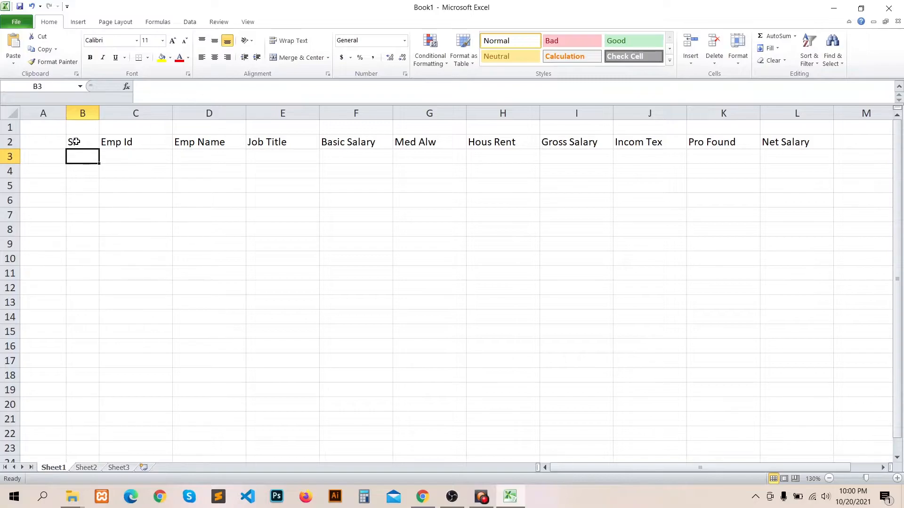
- Apply All Borders to the salary table range B2:L10
{"action": "left_click_drag", "start_coordinate": [75, 141], "coordinate": [762, 260]}
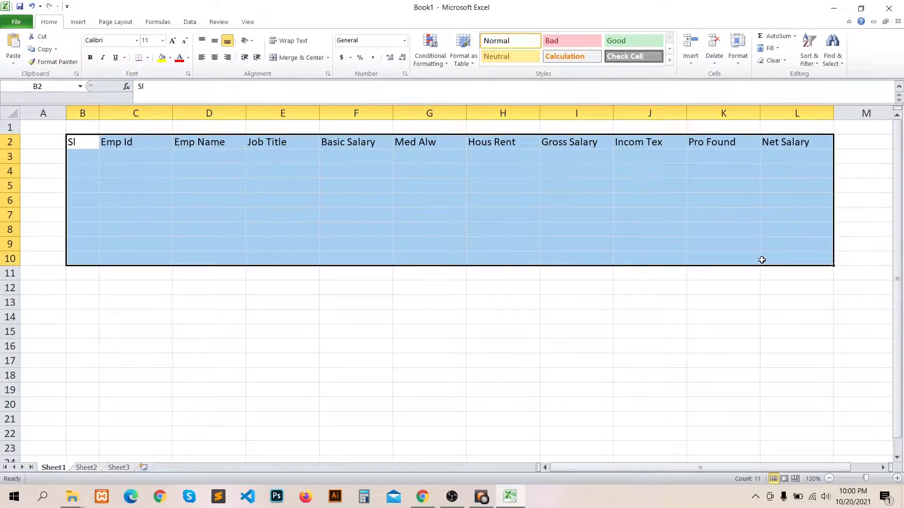
{"action": "left_click", "coordinate": [149, 58]}
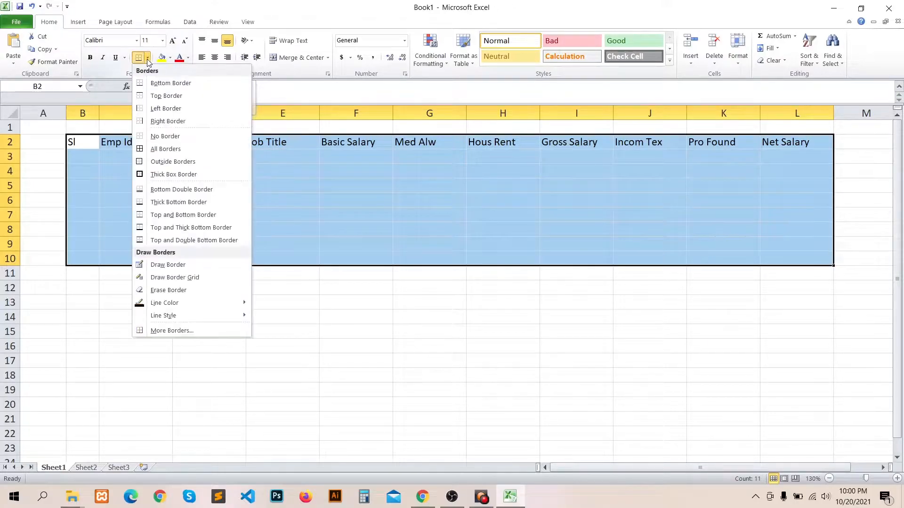
{"action": "left_click", "coordinate": [166, 149]}
- Number the Sl column from 1 to 8 in B3:B10 by entering 1 and filling it down as a series
{"action": "left_click", "coordinate": [79, 157]}
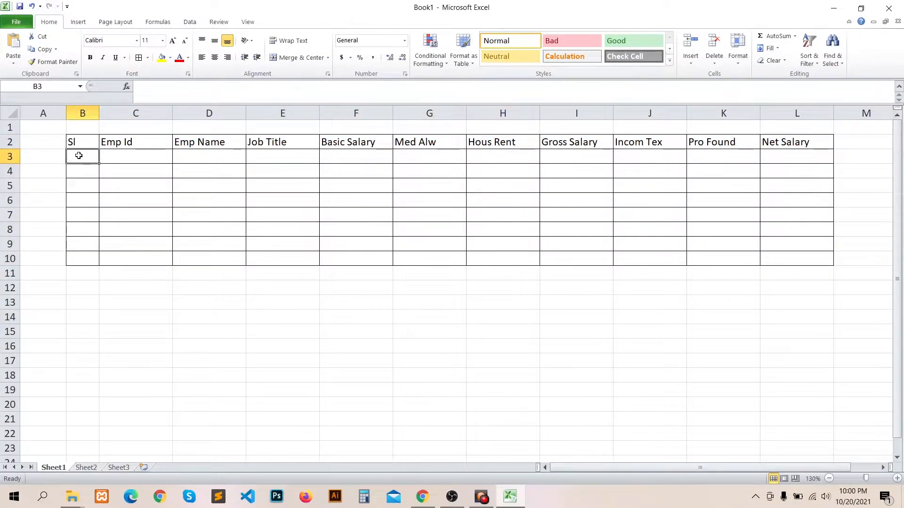
{"action": "type", "text": "1"}
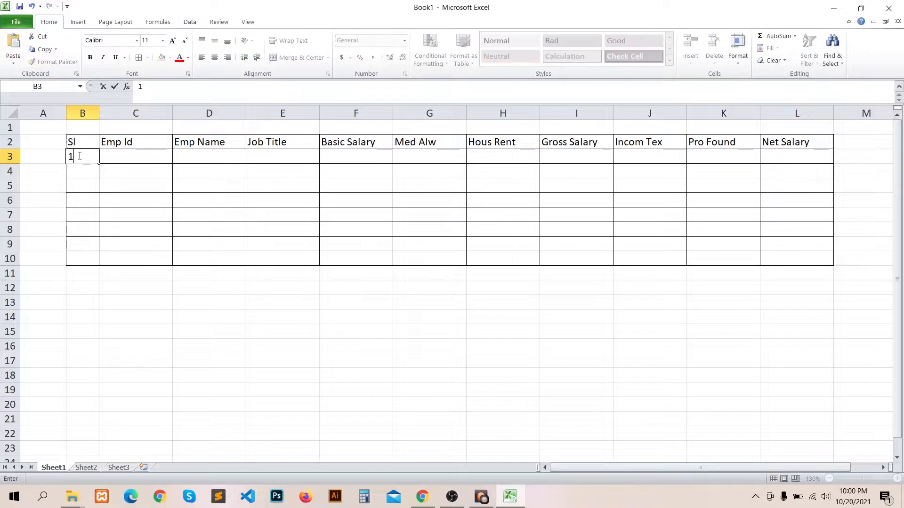
{"action": "left_click", "coordinate": [81, 172]}
{"action": "left_click", "coordinate": [87, 158]}
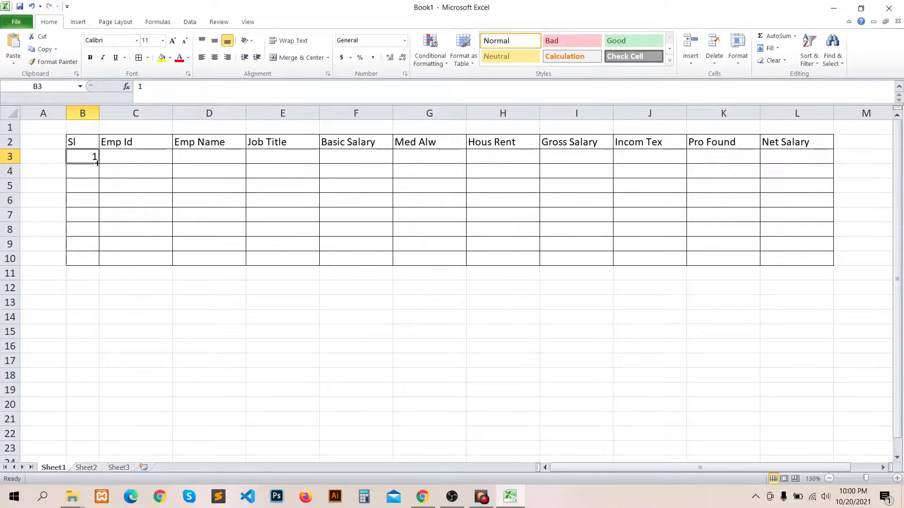
{"action": "left_click_drag", "start_coordinate": [98, 164], "coordinate": [101, 266]}
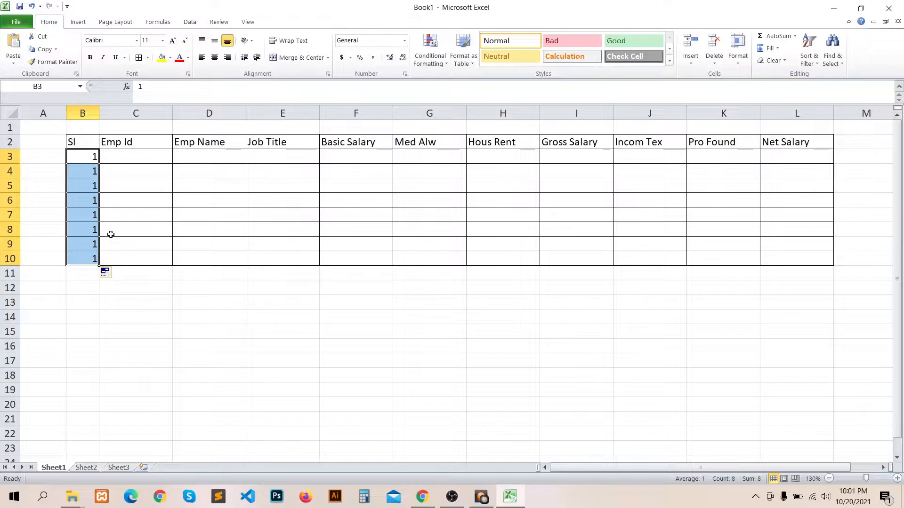
{"action": "left_click", "coordinate": [116, 274]}
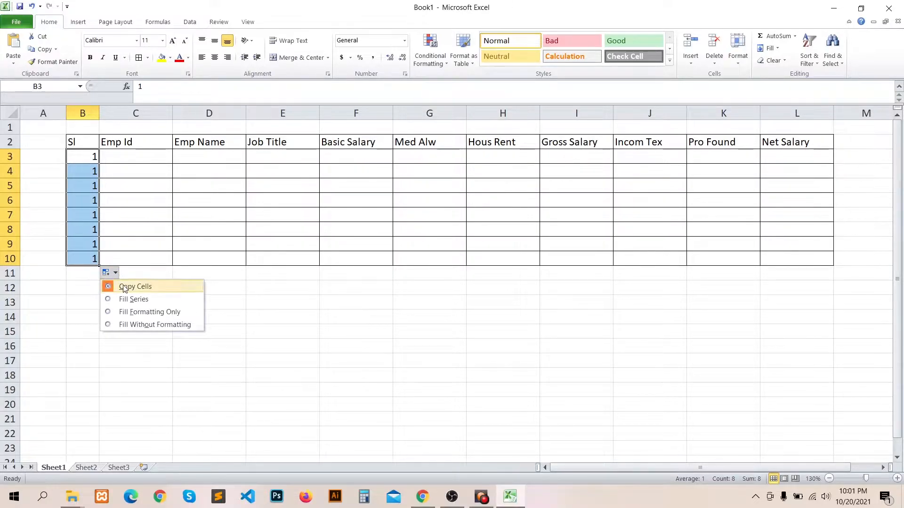
{"action": "left_click", "coordinate": [157, 301]}
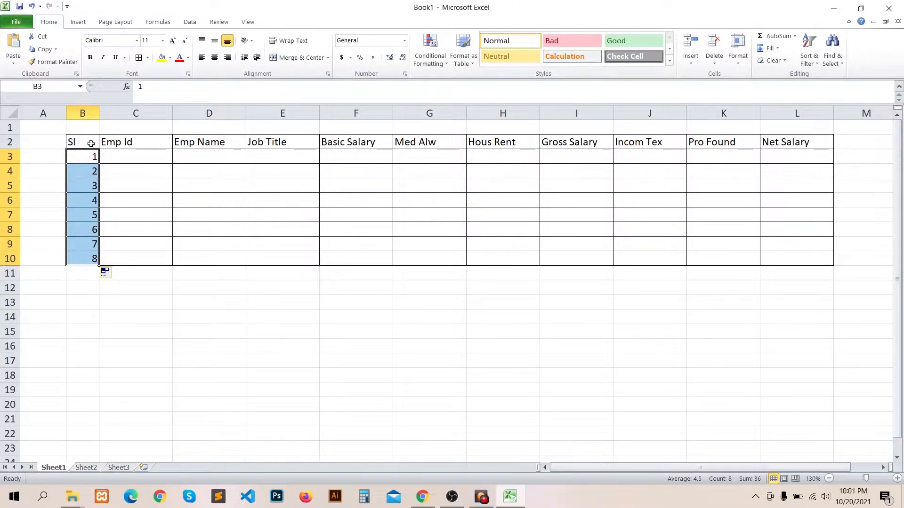
- Center the Sl heading and its serial numbers in B2:B10 horizontally
{"action": "left_click_drag", "start_coordinate": [84, 142], "coordinate": [89, 258]}
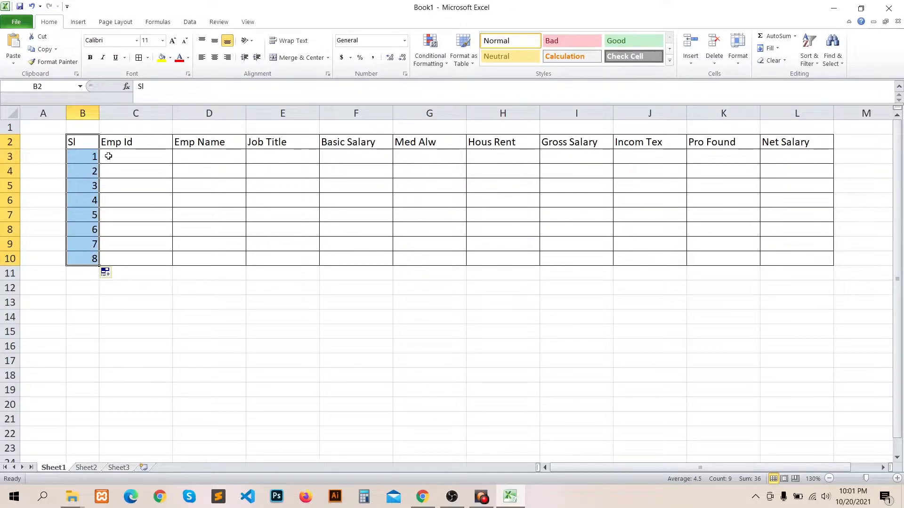
{"action": "left_click", "coordinate": [214, 58]}
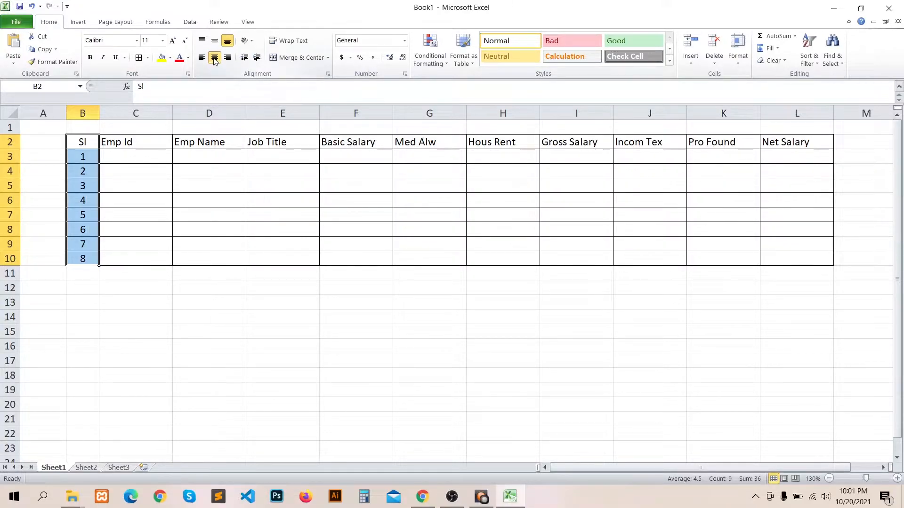
{"action": "left_click", "coordinate": [143, 145]}
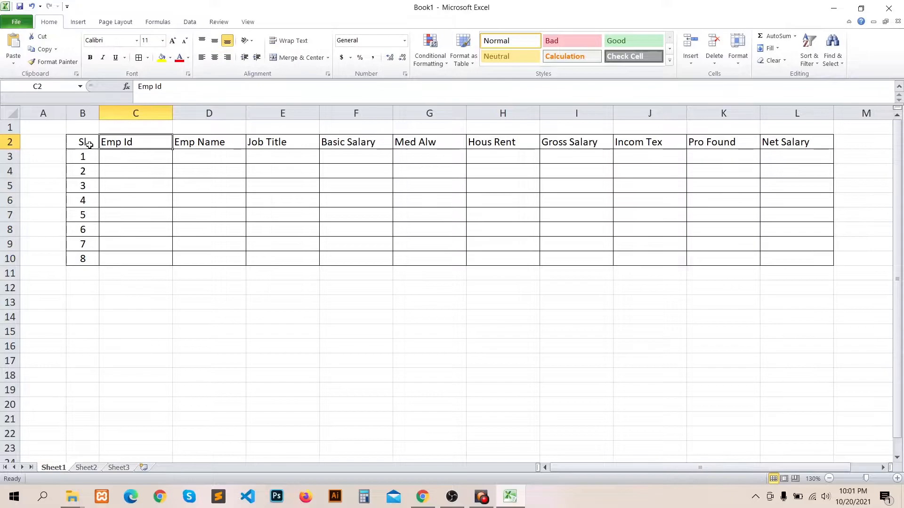
- Format the heading row B2:L2 in bold with font size 12
{"action": "left_click", "coordinate": [77, 142]}
{"action": "left_click_drag", "start_coordinate": [77, 142], "coordinate": [786, 144]}
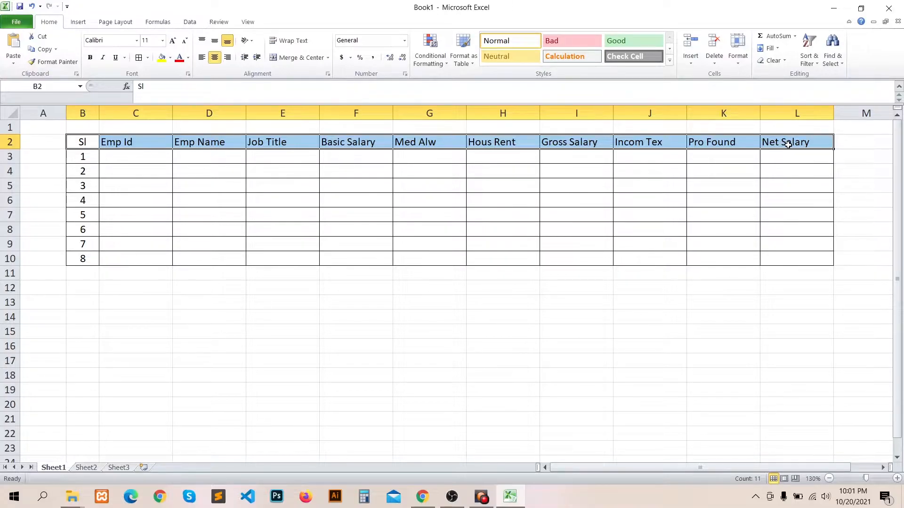
{"action": "left_click", "coordinate": [173, 42]}
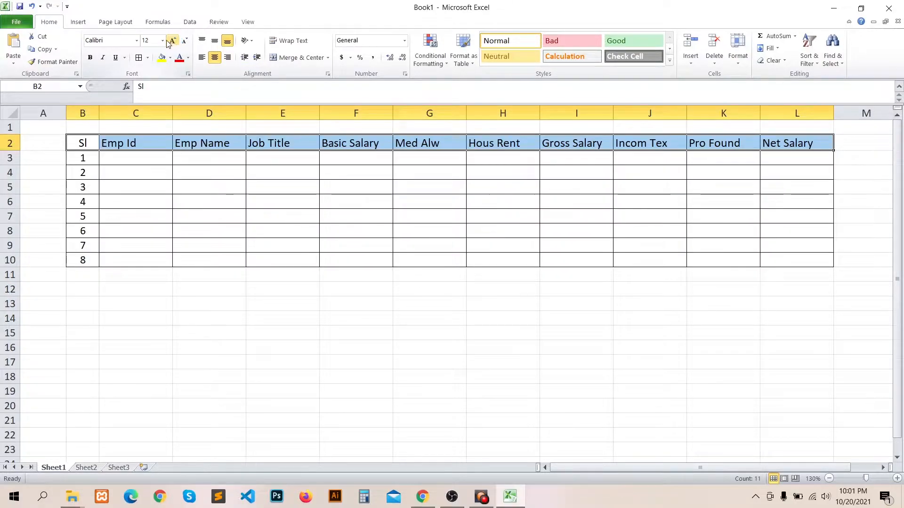
{"action": "left_click", "coordinate": [91, 59]}
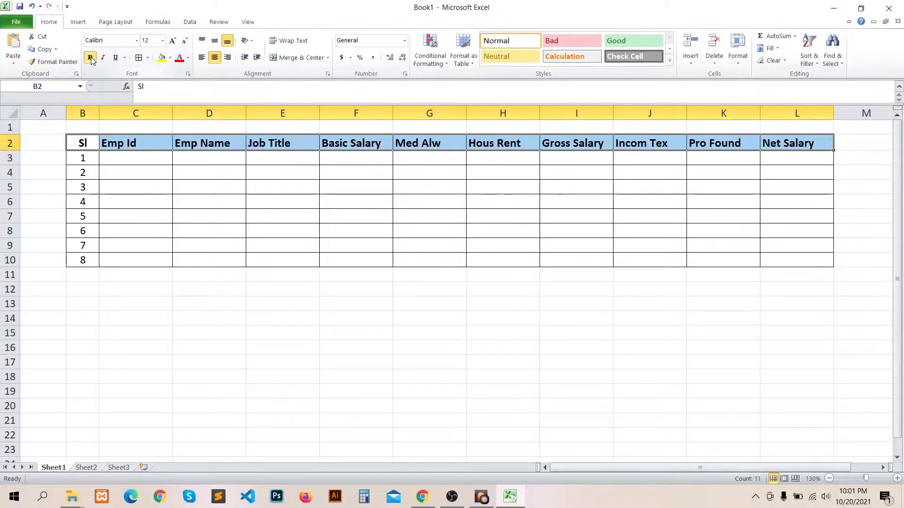
- Enter the first two consecutive employee IDs in C3:C4, fill the series down to C10, and narrow column C
{"action": "left_click", "coordinate": [130, 156]}
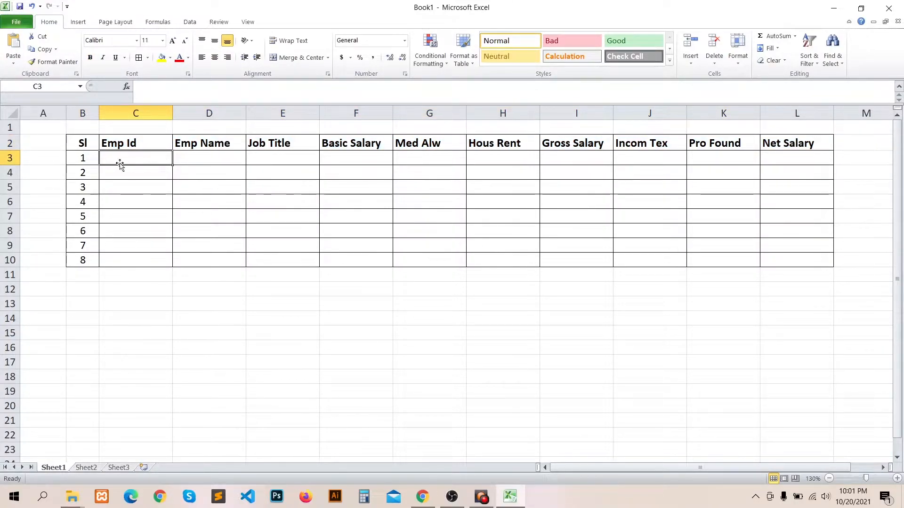
{"action": "type", "text": "1202"}
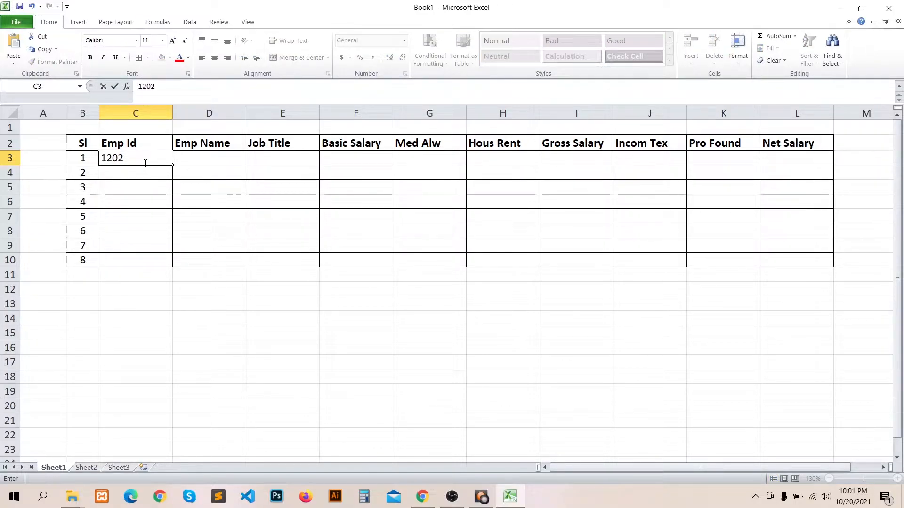
{"action": "key", "text": "Return"}
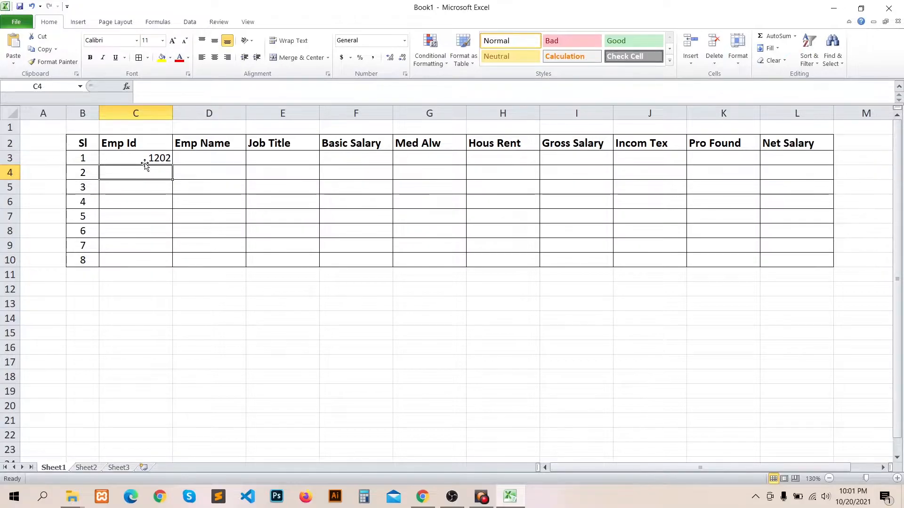
{"action": "type", "text": "120"}
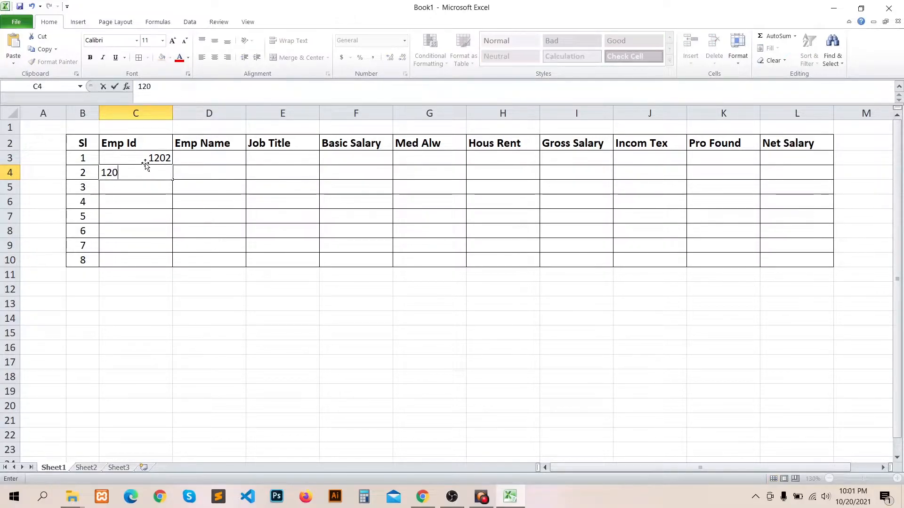
{"action": "type", "text": "3\\"}
{"action": "key", "text": "BackSpace"}
{"action": "key", "text": "Return"}
{"action": "left_click", "coordinate": [156, 160]}
{"action": "left_click_drag", "start_coordinate": [156, 160], "coordinate": [172, 265]}
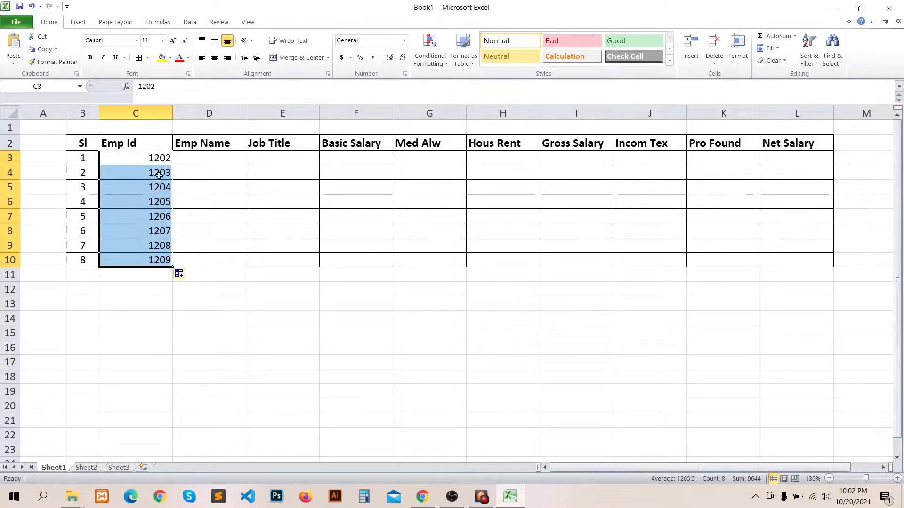
{"action": "left_click_drag", "start_coordinate": [173, 113], "coordinate": [151, 117]}
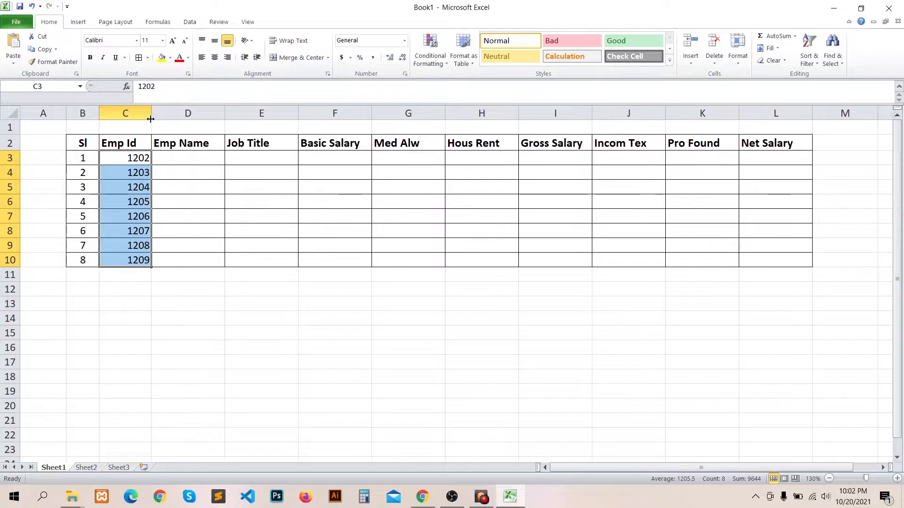
- Enter the first employee's name in D3 and fill the Emp Name column down to D10 from the custom name list
{"action": "left_click", "coordinate": [190, 159]}
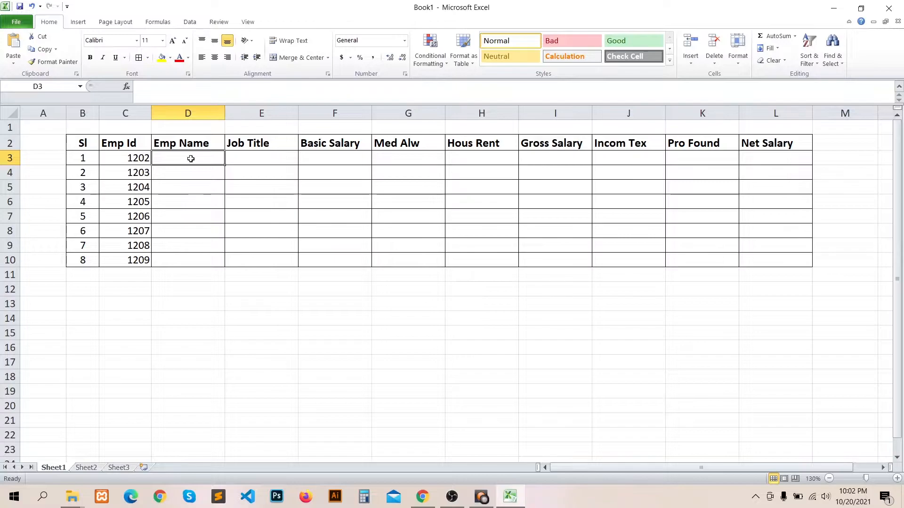
{"action": "type", "text": "Minhaj"}
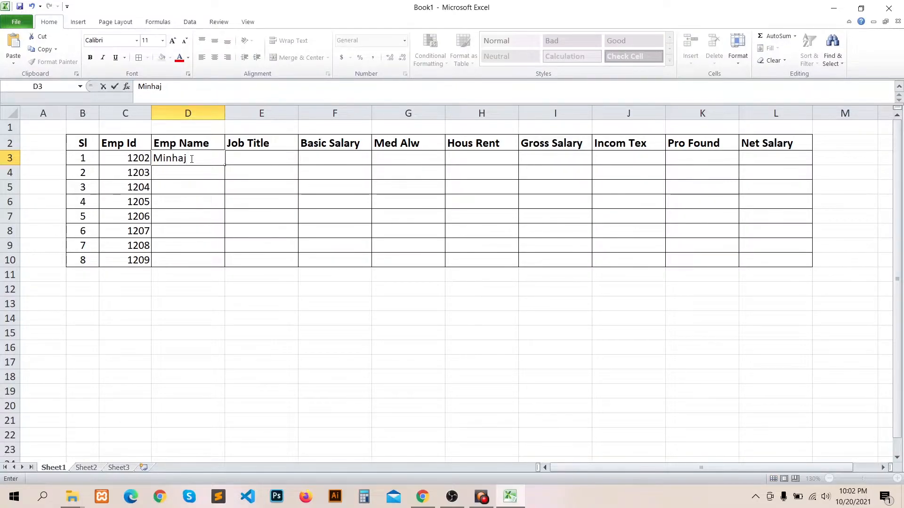
{"action": "key", "text": "Return"}
{"action": "left_click", "coordinate": [191, 159]}
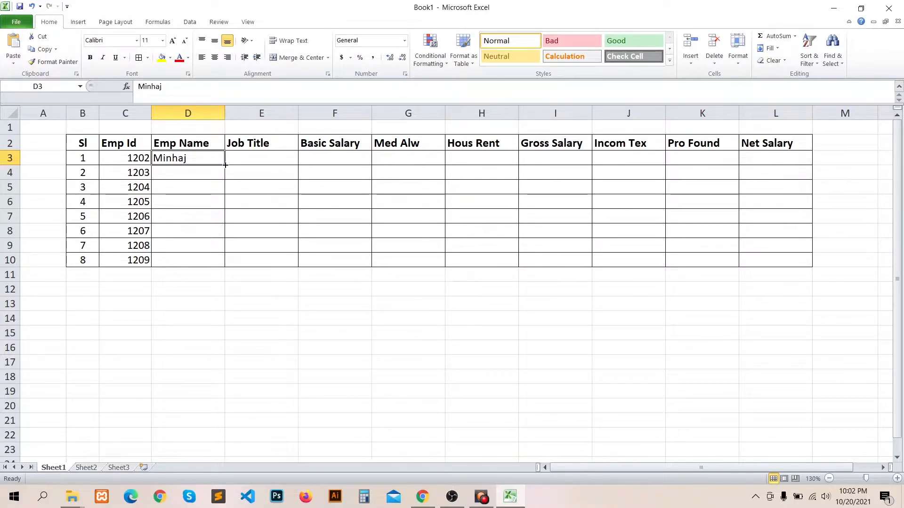
{"action": "left_click_drag", "start_coordinate": [224, 165], "coordinate": [224, 265]}
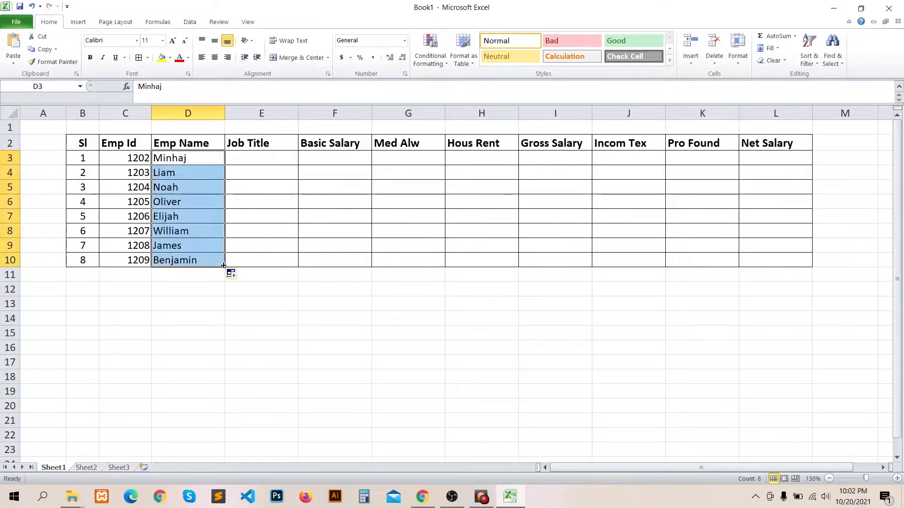
{"action": "left_click", "coordinate": [183, 159]}
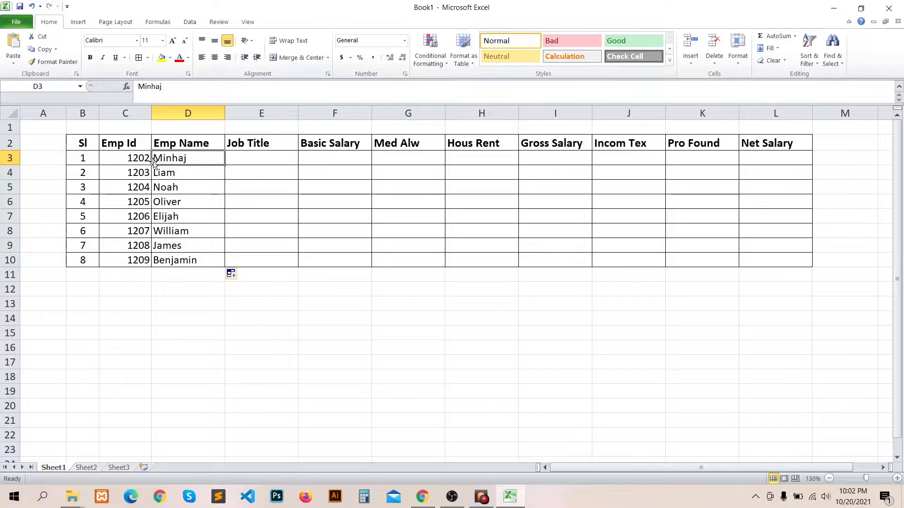
- Enter the job titles CEO in E3 and Managar in E4
{"action": "left_click", "coordinate": [255, 157]}
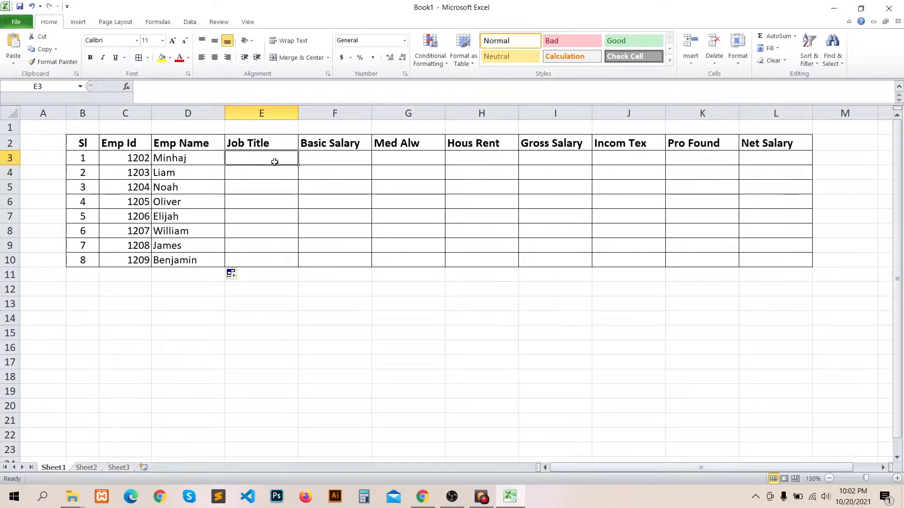
{"action": "type", "text": "CEO"}
{"action": "key", "text": "Return"}
{"action": "type", "text": "Mana"}
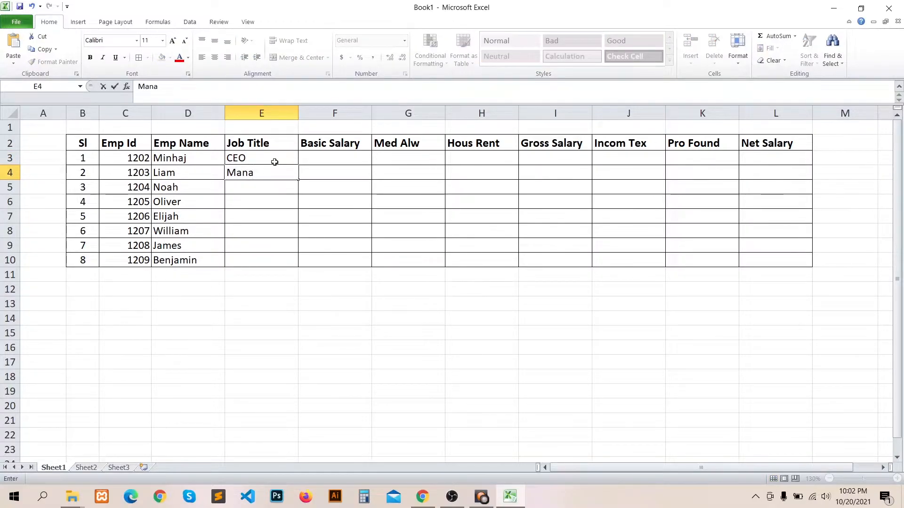
{"action": "type", "text": "gar"}
{"action": "key", "text": "Return"}
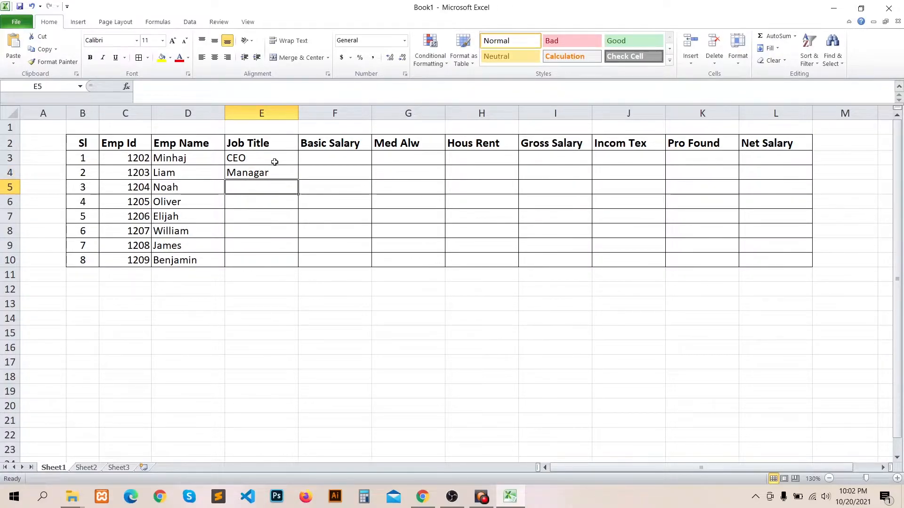
- Enter the job title IT Officer in E5 and copy it down to E10
{"action": "type", "text": "IT Officer"}
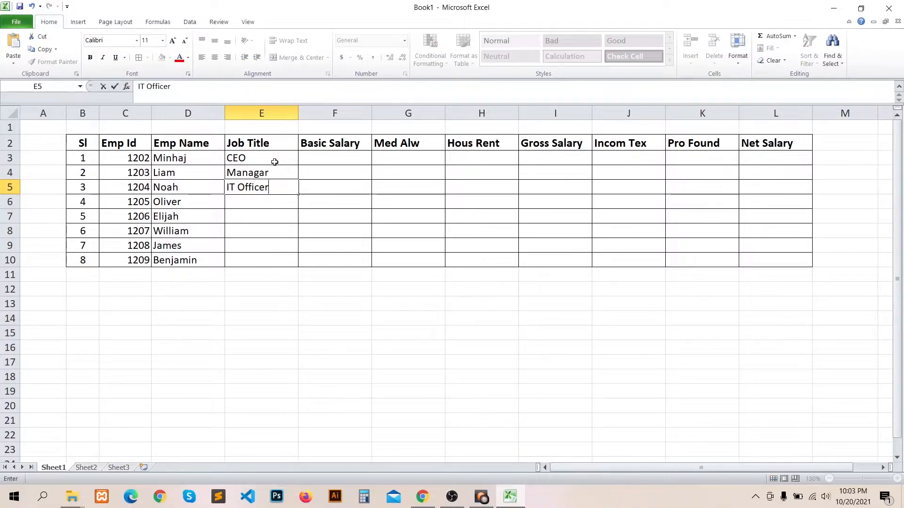
{"action": "key", "text": "Return"}
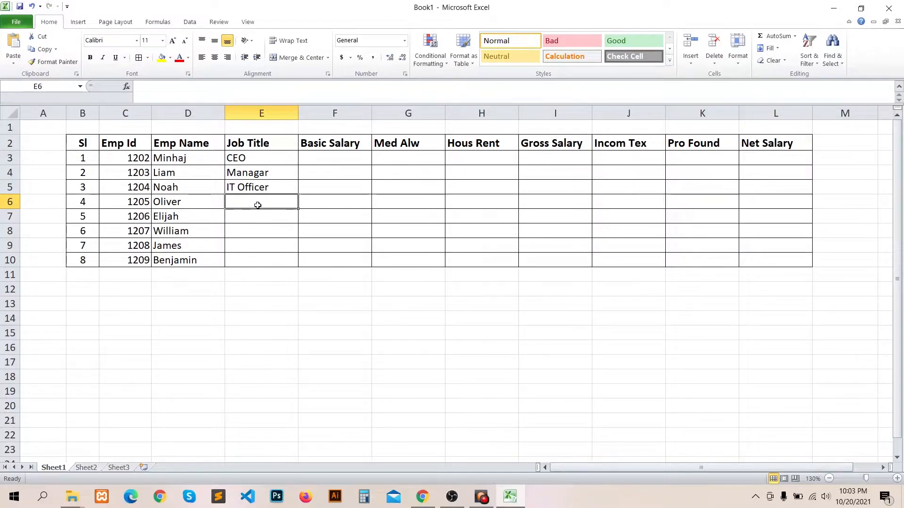
{"action": "left_click", "coordinate": [281, 188]}
{"action": "left_click_drag", "start_coordinate": [298, 194], "coordinate": [297, 265]}
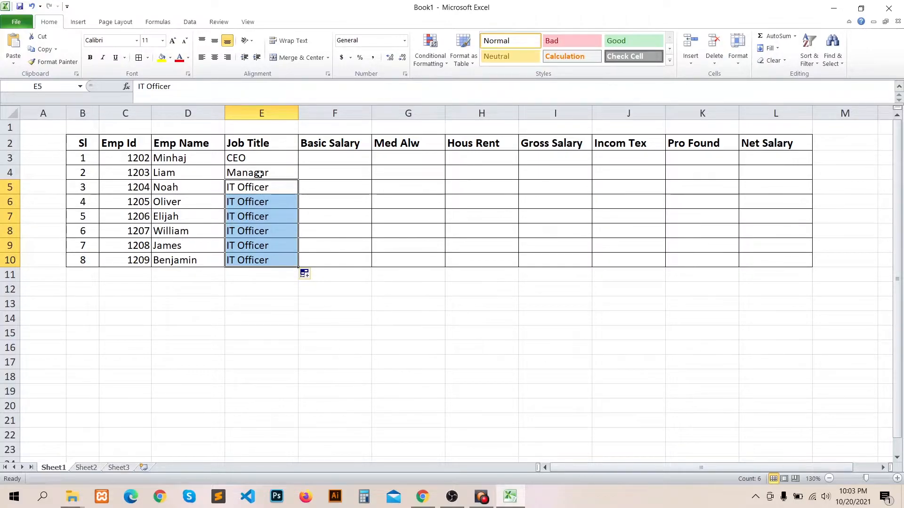
- Enter basic salaries 90000, 50000 and 40000 in F3:F5, and fill the series from F4:F5 down to F10
{"action": "left_click", "coordinate": [328, 161]}
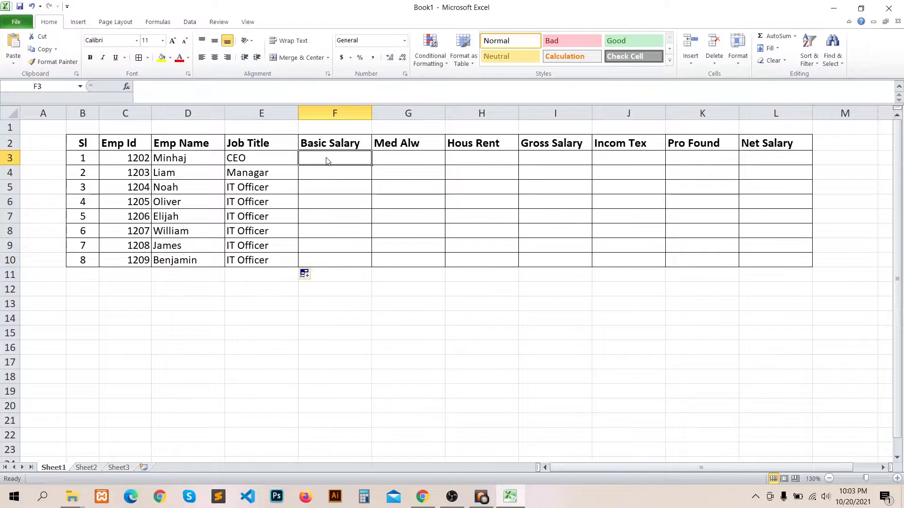
{"action": "type", "text": "90000"}
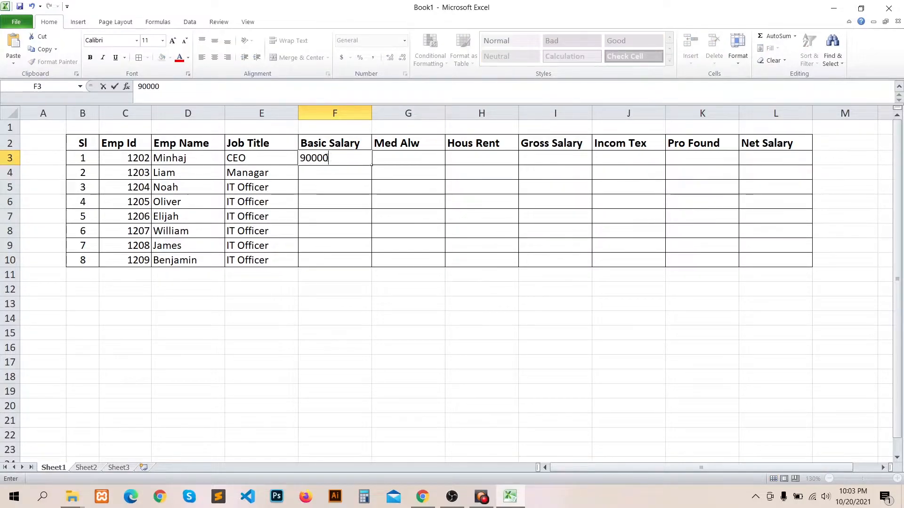
{"action": "key", "text": "Return"}
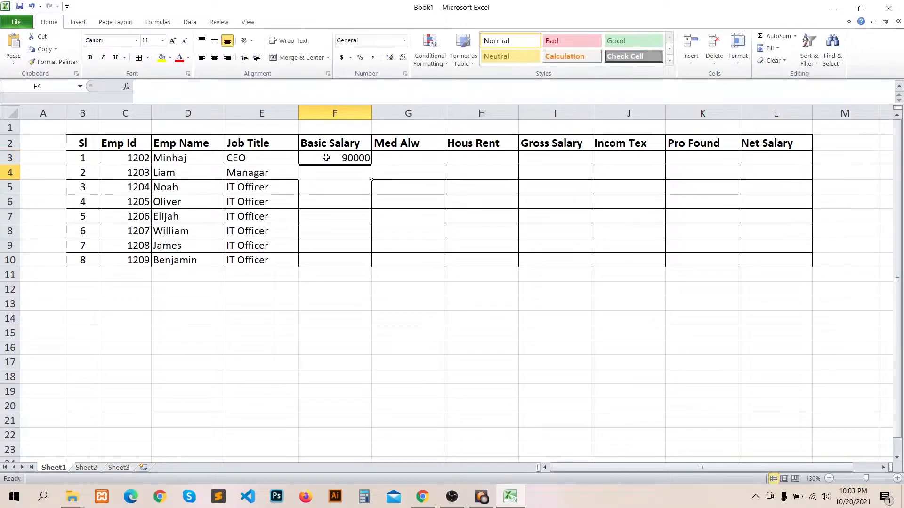
{"action": "type", "text": "50000"}
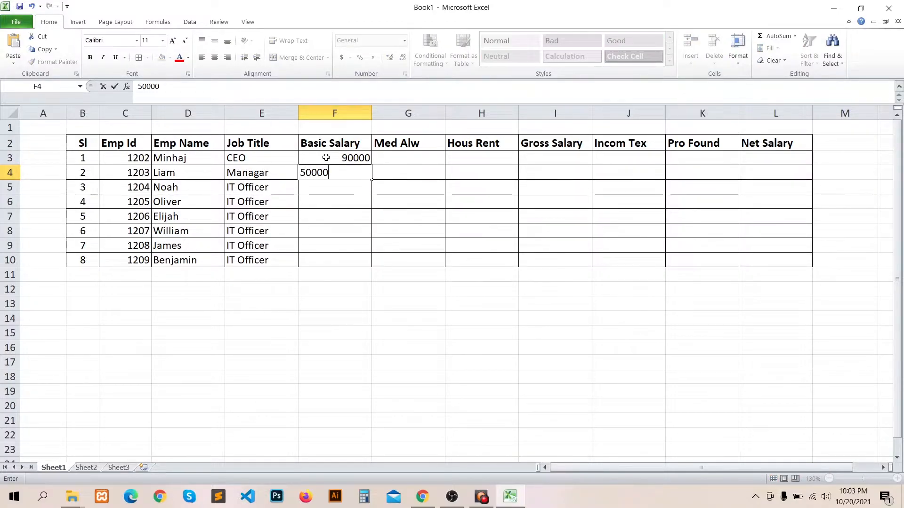
{"action": "key", "text": "Return"}
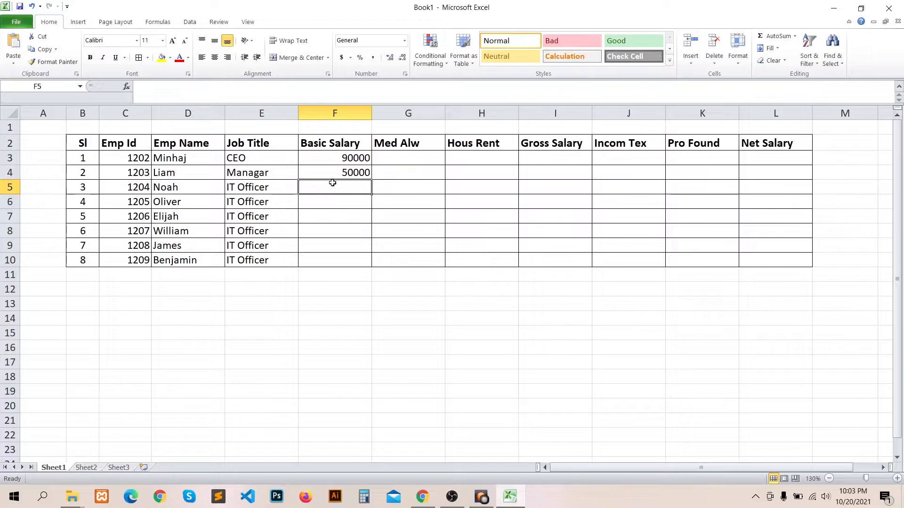
{"action": "type", "text": "8"}
{"action": "key", "text": "BackSpace"}
{"action": "type", "text": "40000"}
{"action": "key", "text": "Return"}
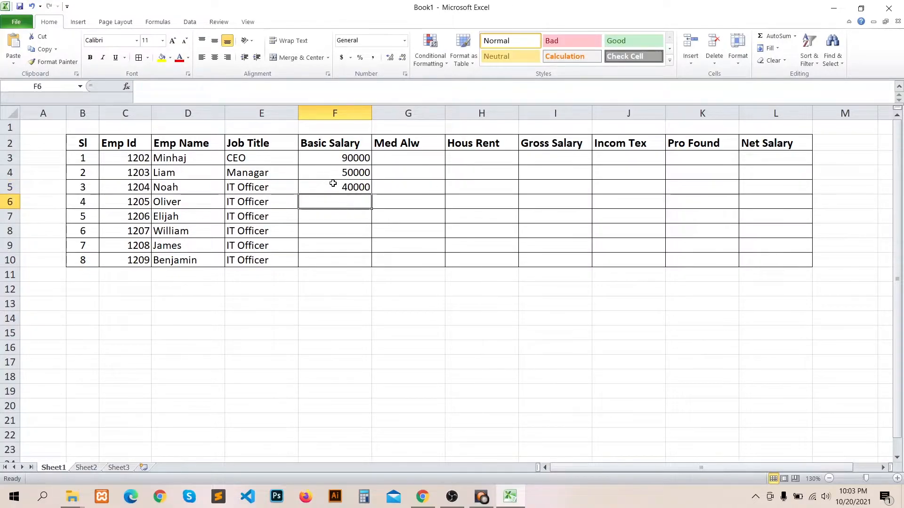
{"action": "left_click_drag", "start_coordinate": [349, 174], "coordinate": [369, 263]}
- Clear the basic salaries in F9:F10 and enter 30000 in F9
{"action": "left_click", "coordinate": [360, 243]}
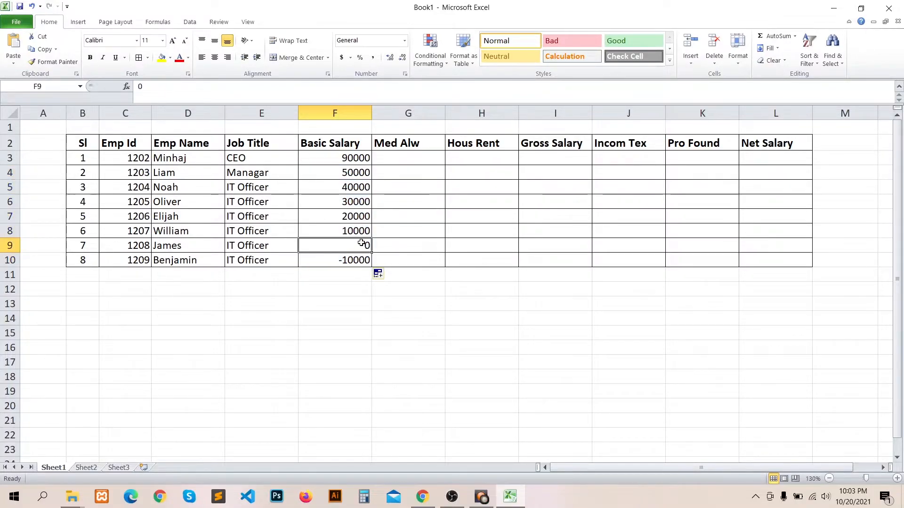
{"action": "left_click_drag", "start_coordinate": [364, 243], "coordinate": [363, 258]}
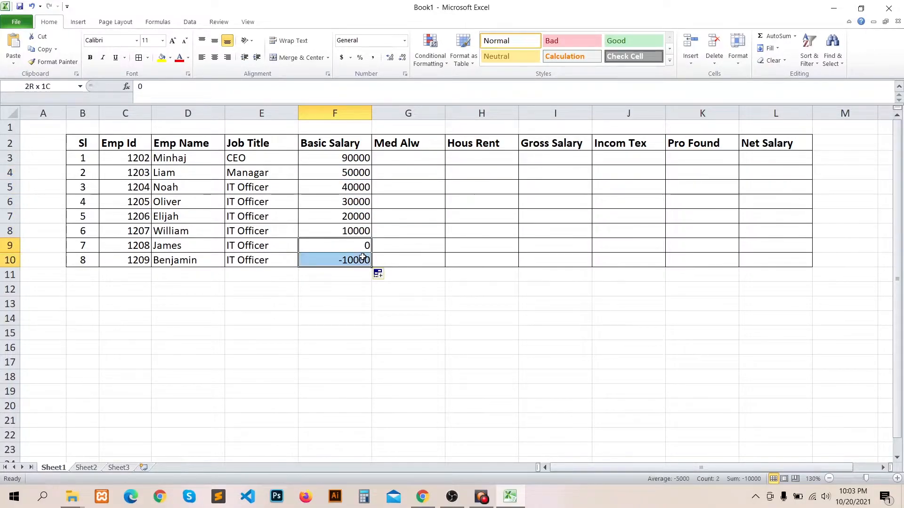
{"action": "key", "text": "BackSpace"}
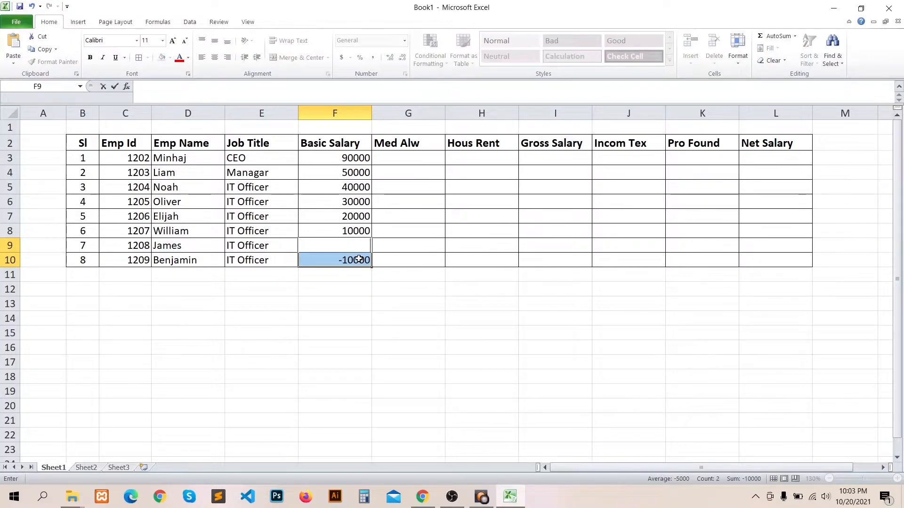
{"action": "left_click", "coordinate": [359, 258]}
{"action": "key", "text": "Delete"}
{"action": "left_click", "coordinate": [337, 243]}
{"action": "type", "text": "30000"}
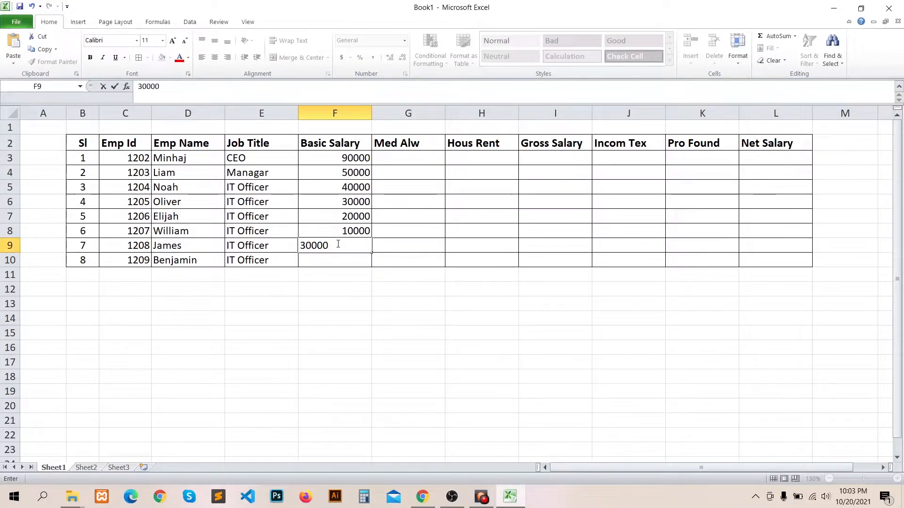
{"action": "key", "text": "Return"}
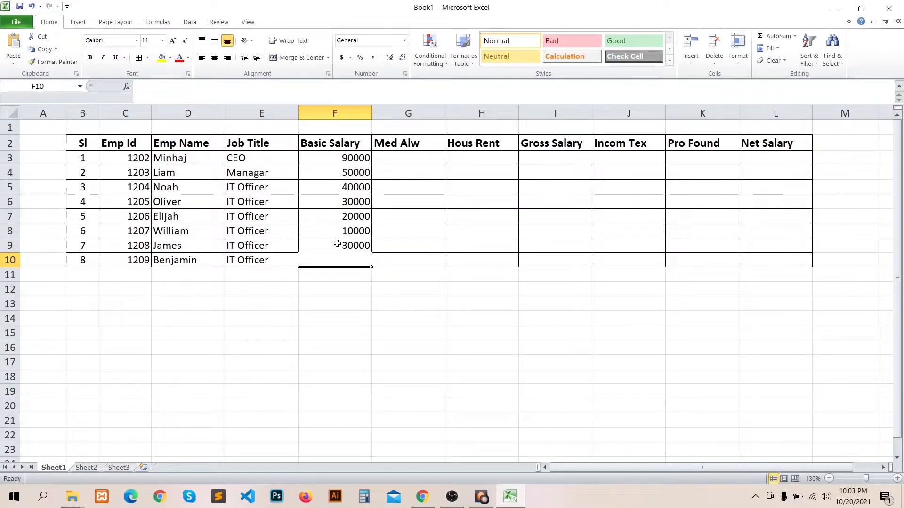
- Enter the basic salary 25000 in F10 and slightly narrow the Med Alw column
{"action": "type", "text": "2000"}
{"action": "key", "text": "BackSpace"}
{"action": "key", "text": "BackSpace"}
{"action": "key", "text": "BackSpace"}
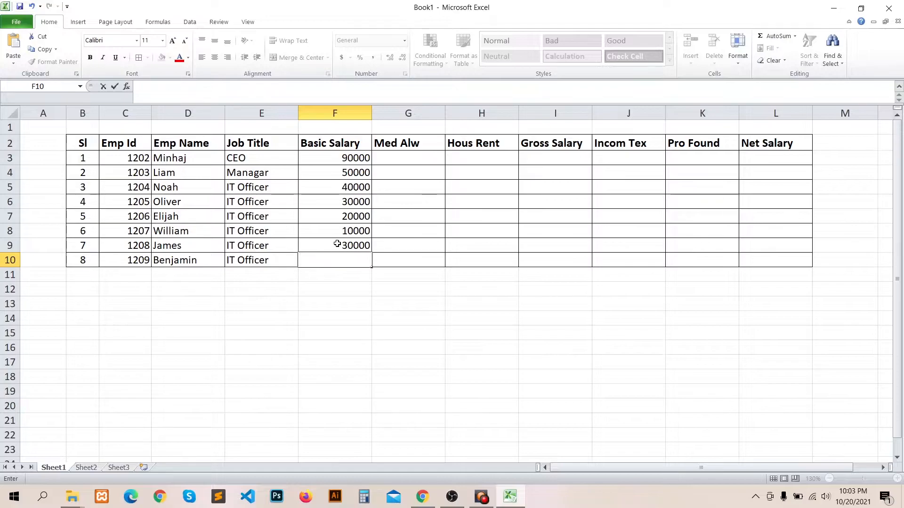
{"action": "type", "text": "5000"}
{"action": "key", "text": "Return"}
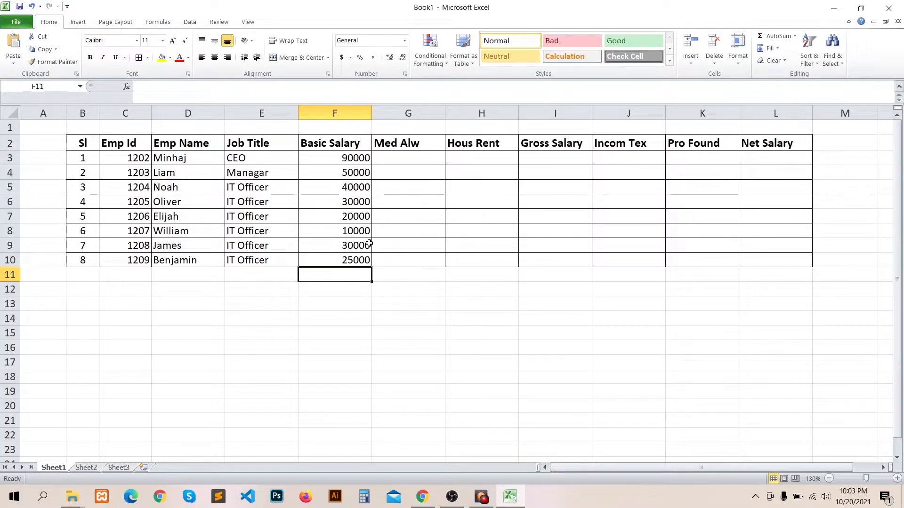
{"action": "left_click_drag", "start_coordinate": [444, 116], "coordinate": [438, 116]}
- Calculate the medical allowance with =F3*15% in G3 and copy the formula down to G10
{"action": "left_click", "coordinate": [405, 158]}
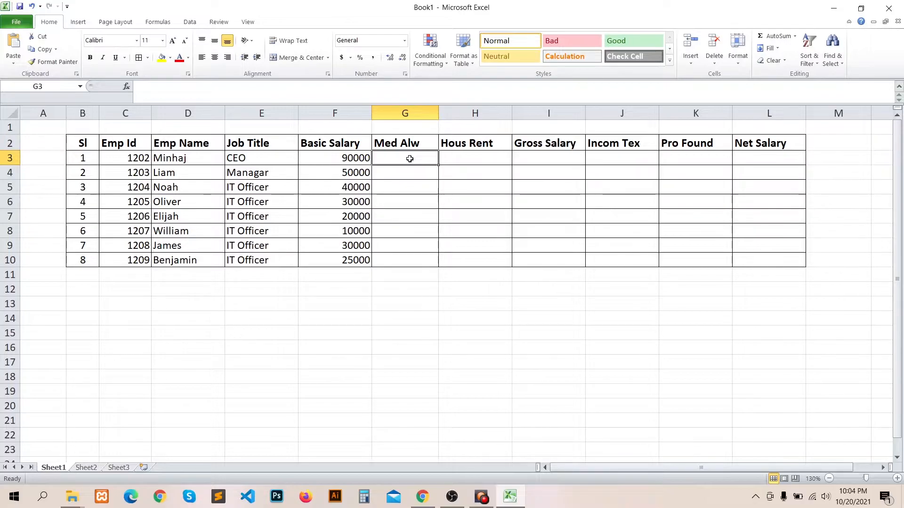
{"action": "type", "text": "="}
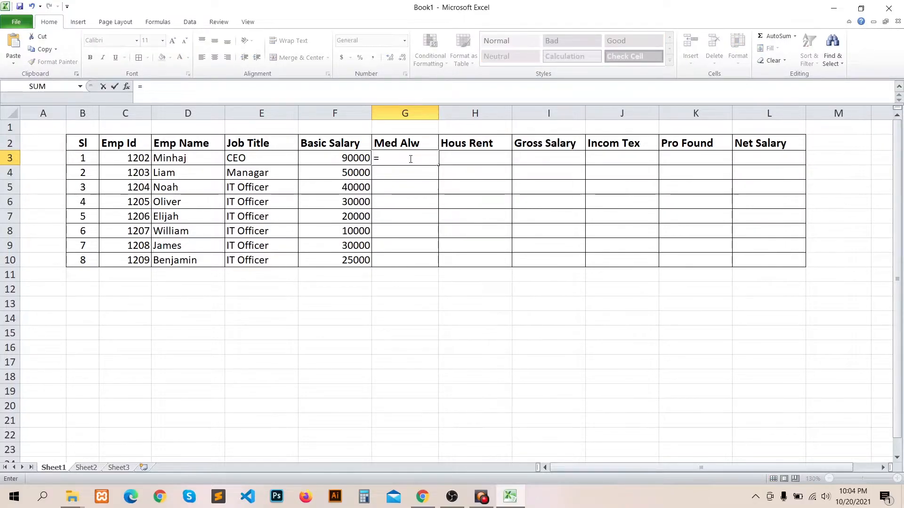
{"action": "left_click", "coordinate": [355, 158]}
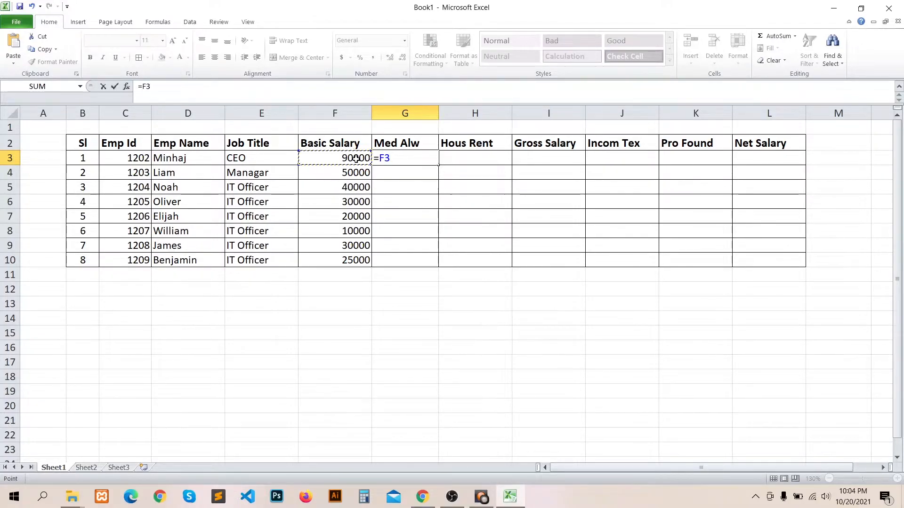
{"action": "type", "text": "*"}
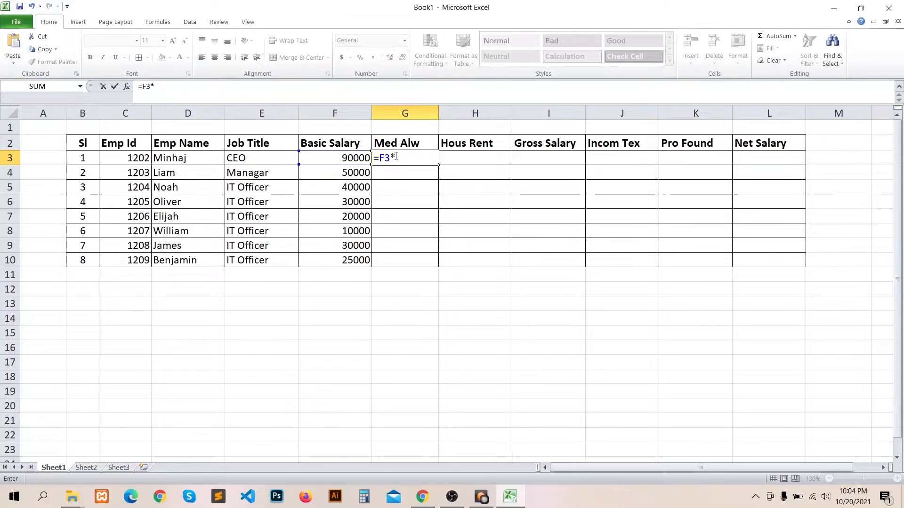
{"action": "type", "text": "15%"}
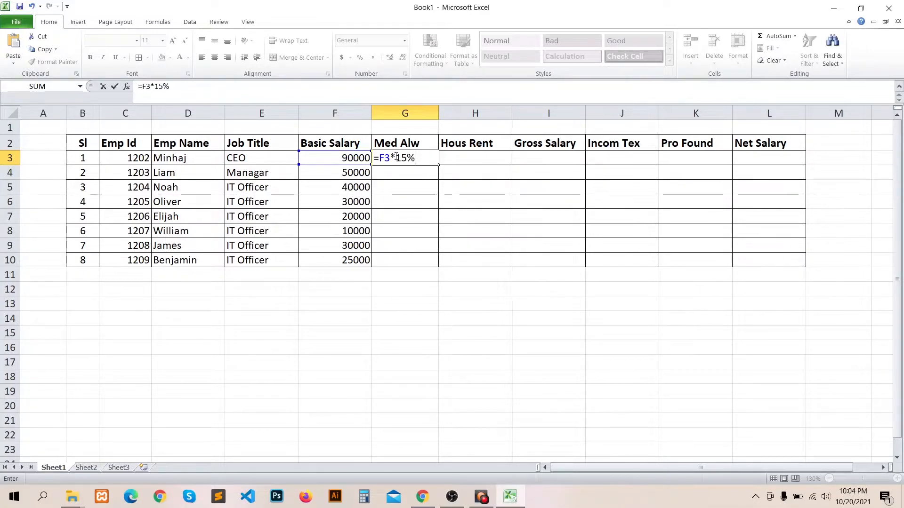
{"action": "key", "text": "Return"}
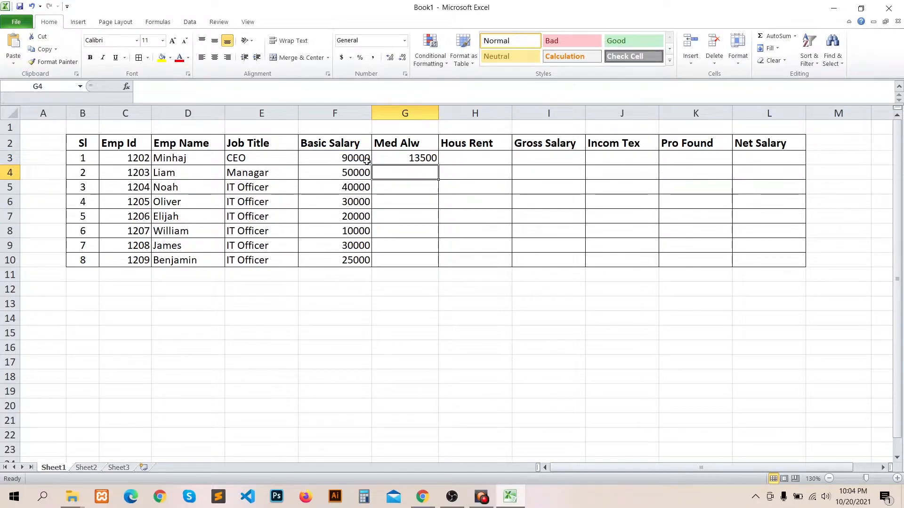
{"action": "left_click", "coordinate": [420, 159]}
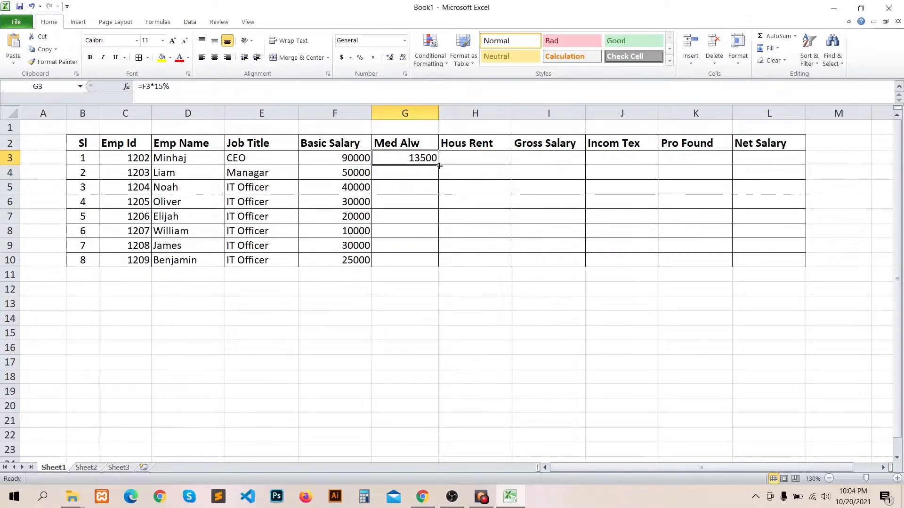
{"action": "left_click_drag", "start_coordinate": [439, 166], "coordinate": [440, 261]}
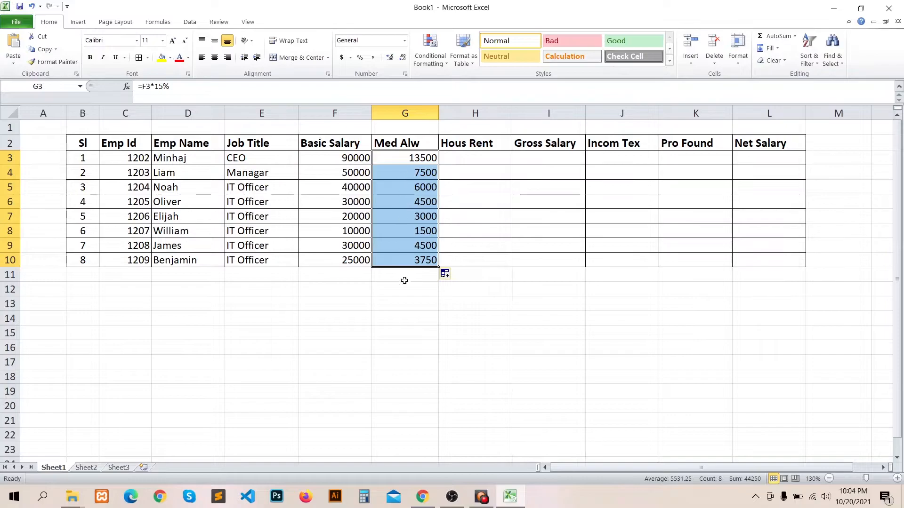
- Calculate the house rent with =F3*20% in H3 and copy the formula down to H10
{"action": "left_click", "coordinate": [473, 160]}
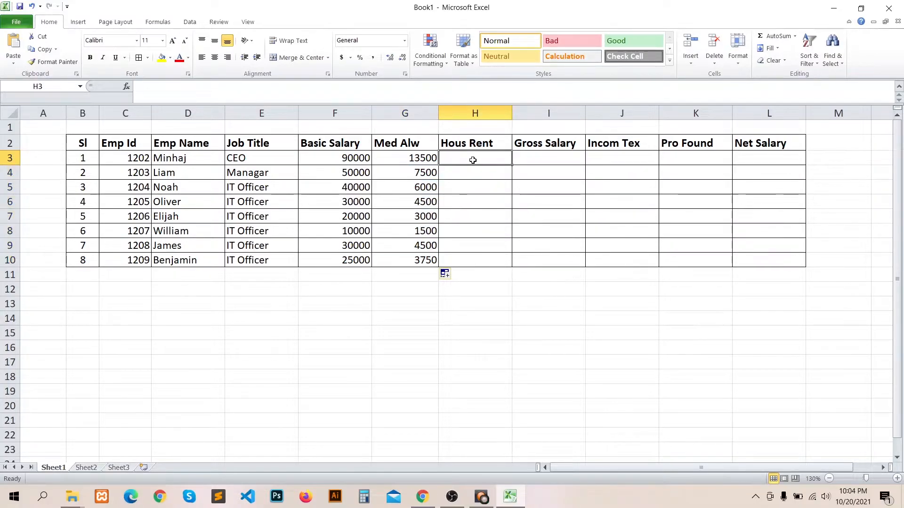
{"action": "type", "text": "="}
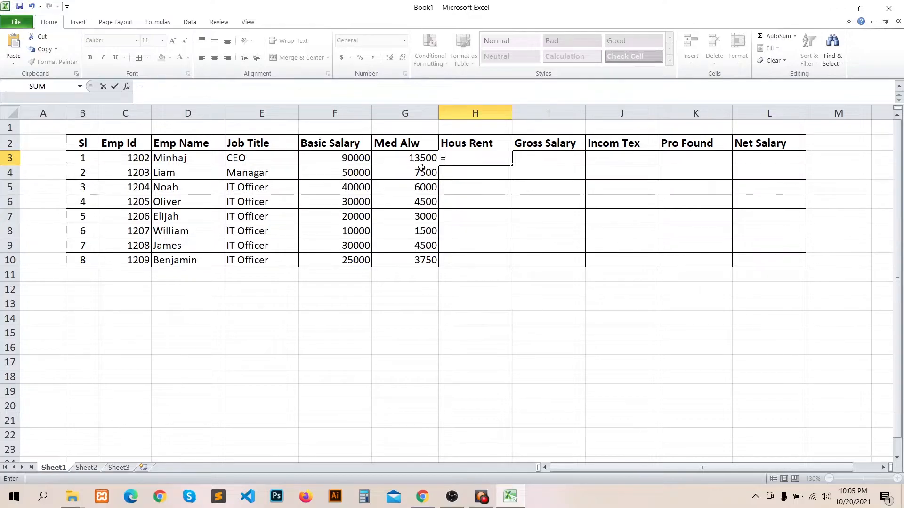
{"action": "left_click", "coordinate": [362, 158]}
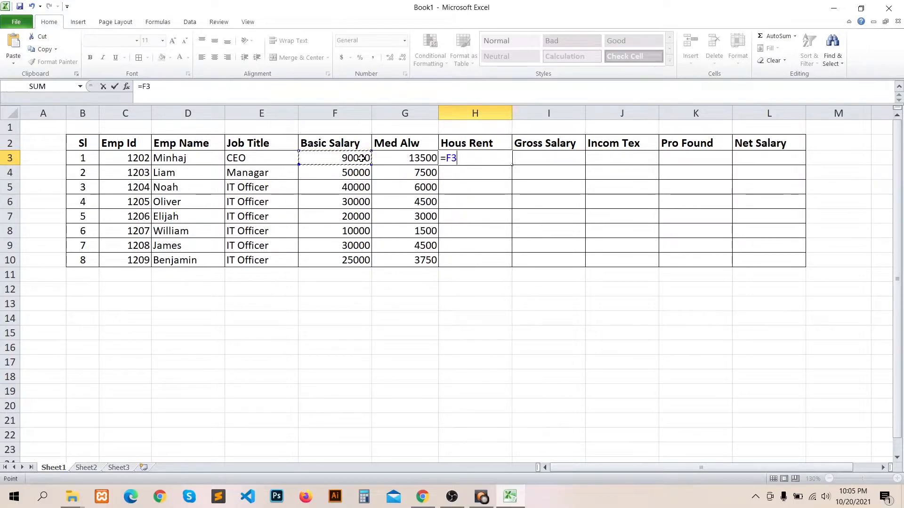
{"action": "type", "text": "*20%"}
{"action": "key", "text": "Return"}
{"action": "left_click", "coordinate": [472, 159]}
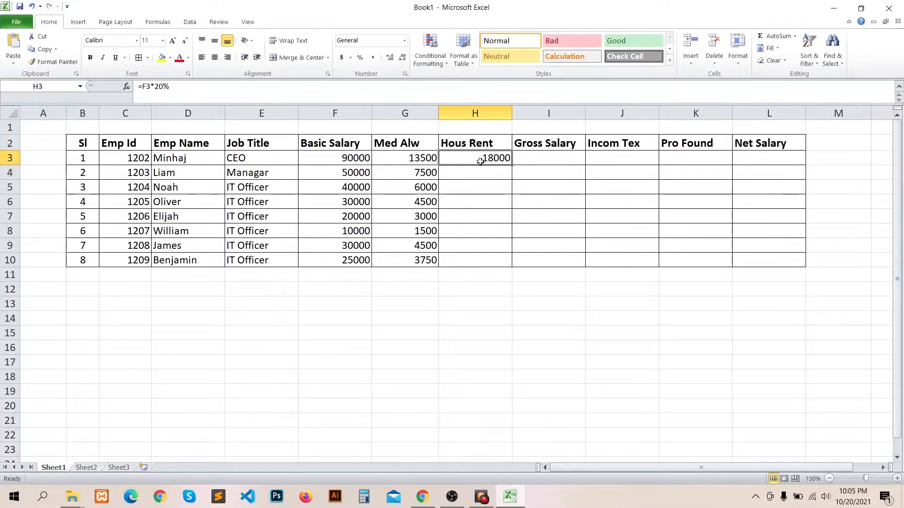
{"action": "left_click_drag", "start_coordinate": [512, 164], "coordinate": [512, 266]}
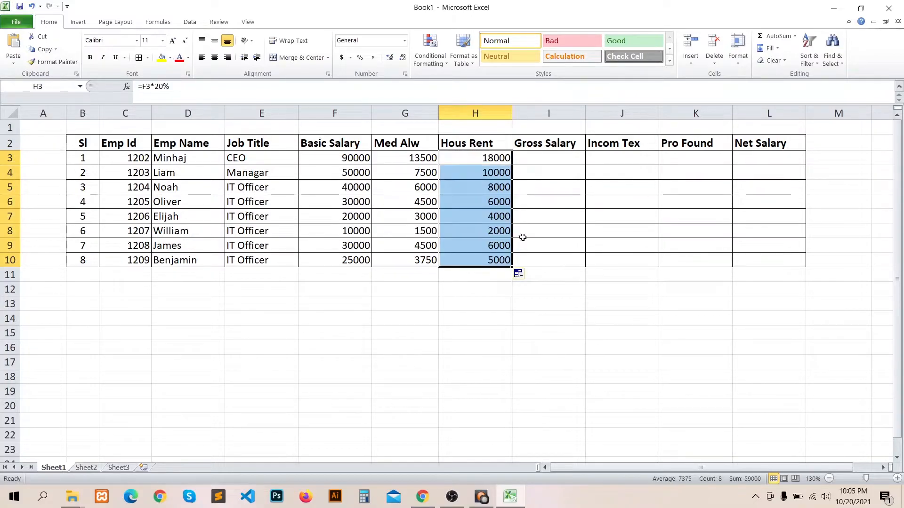
- Calculate the gross salary with =SUM(F3:H3) in I3 and copy the formula down to I10
{"action": "left_click", "coordinate": [545, 158]}
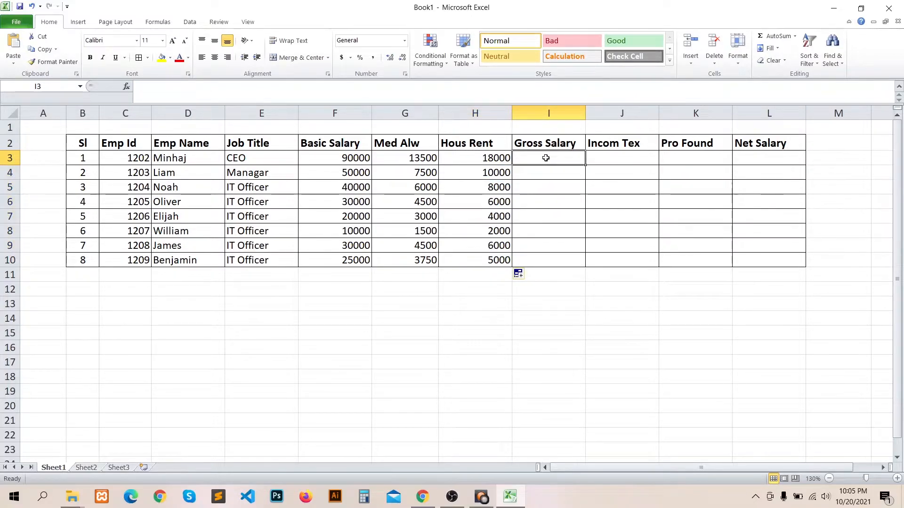
{"action": "type", "text": "="}
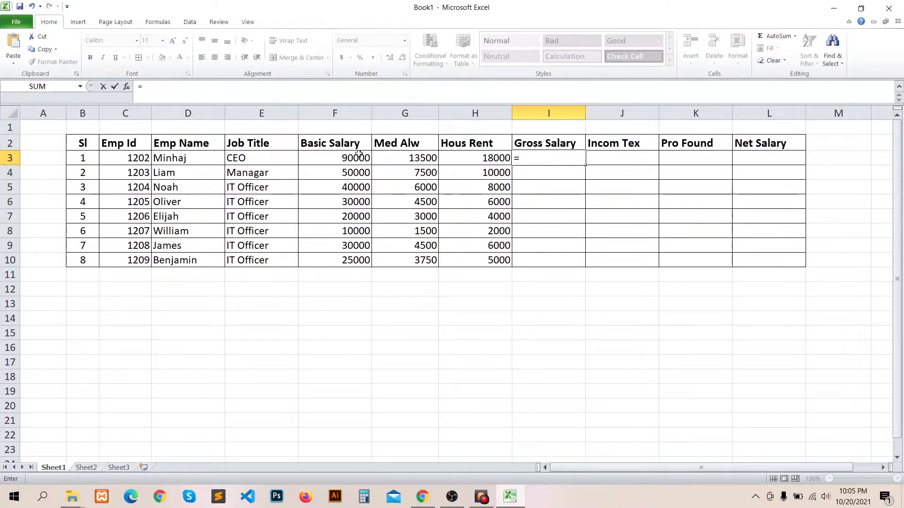
{"action": "key", "text": "BackSpace"}
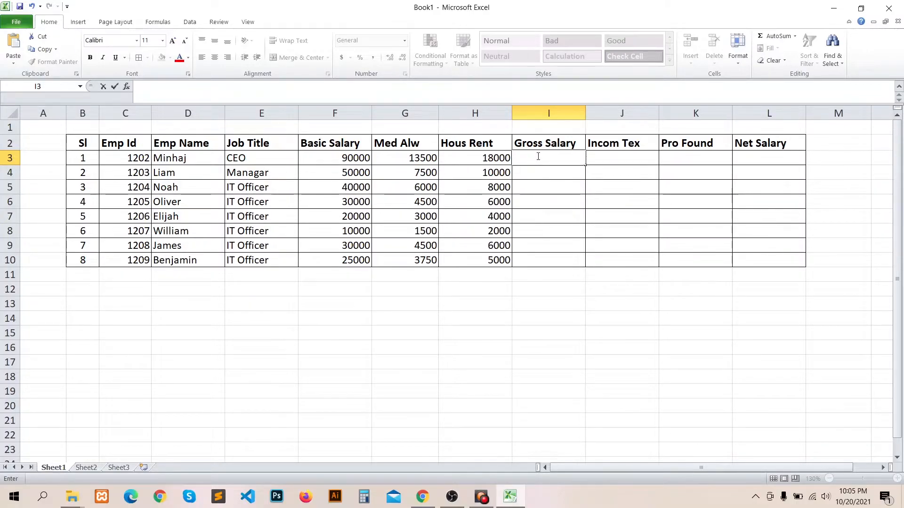
{"action": "type", "text": "=sum"}
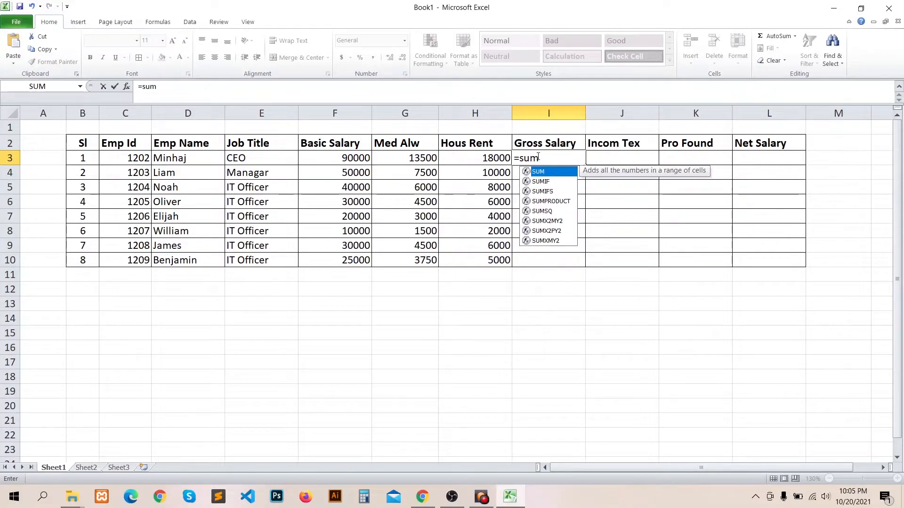
{"action": "type", "text": "("}
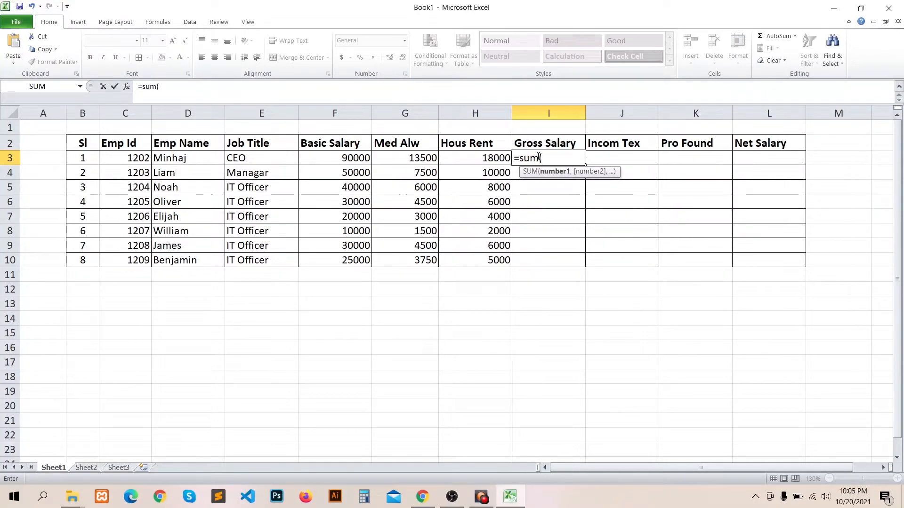
{"action": "left_click", "coordinate": [348, 158]}
{"action": "left_click_drag", "start_coordinate": [348, 158], "coordinate": [449, 162]}
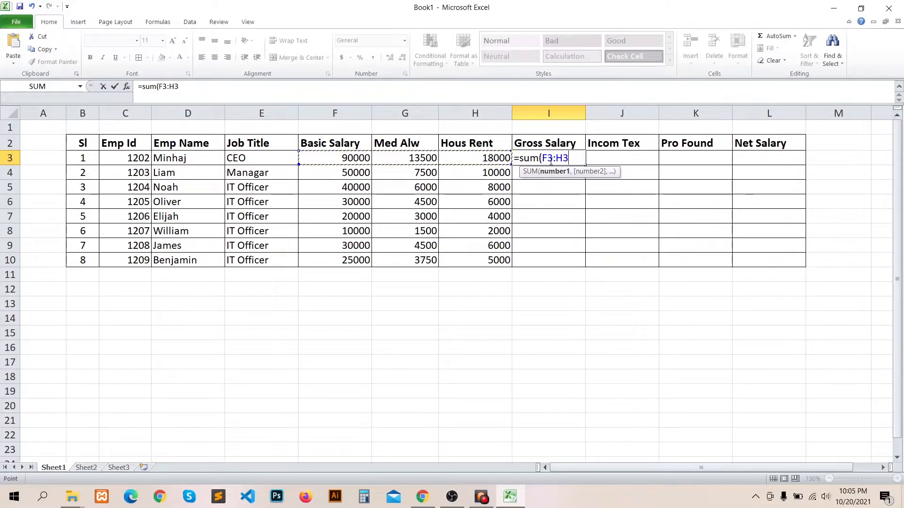
{"action": "type", "text": ")"}
{"action": "key", "text": "Return"}
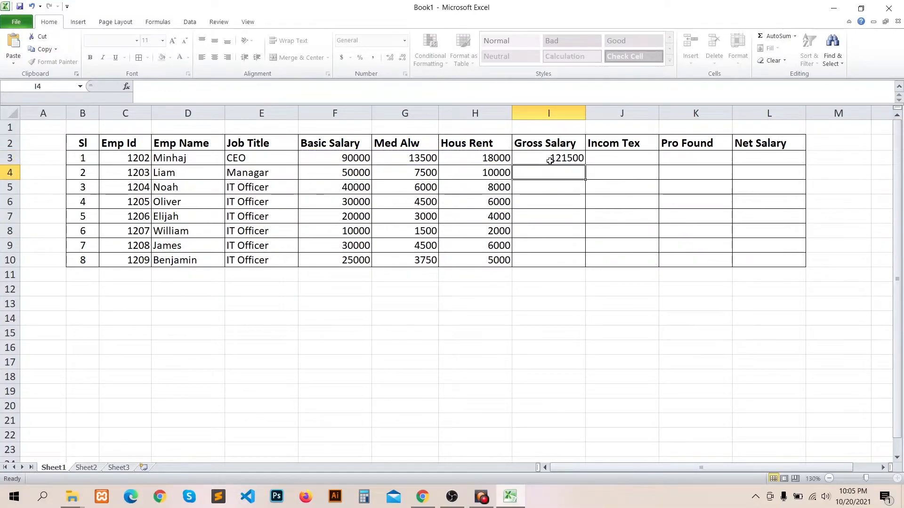
{"action": "left_click", "coordinate": [557, 159]}
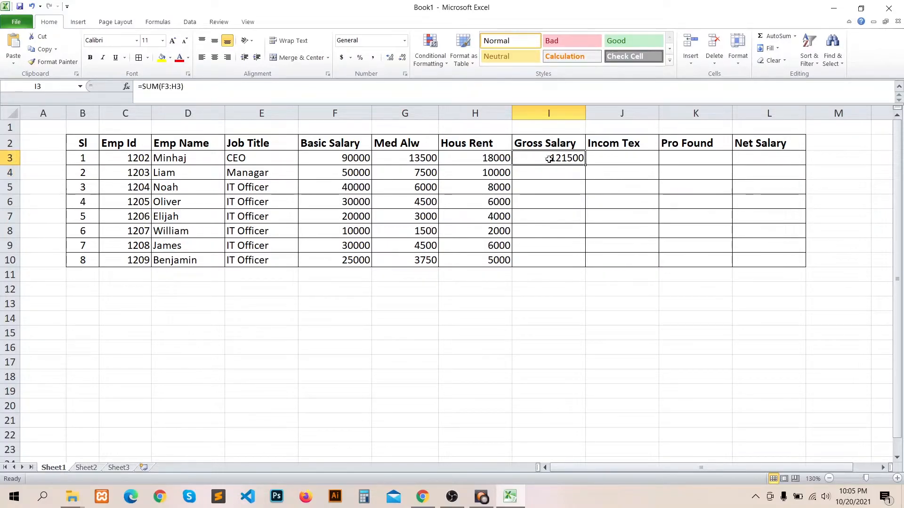
{"action": "left_click_drag", "start_coordinate": [586, 164], "coordinate": [585, 265]}
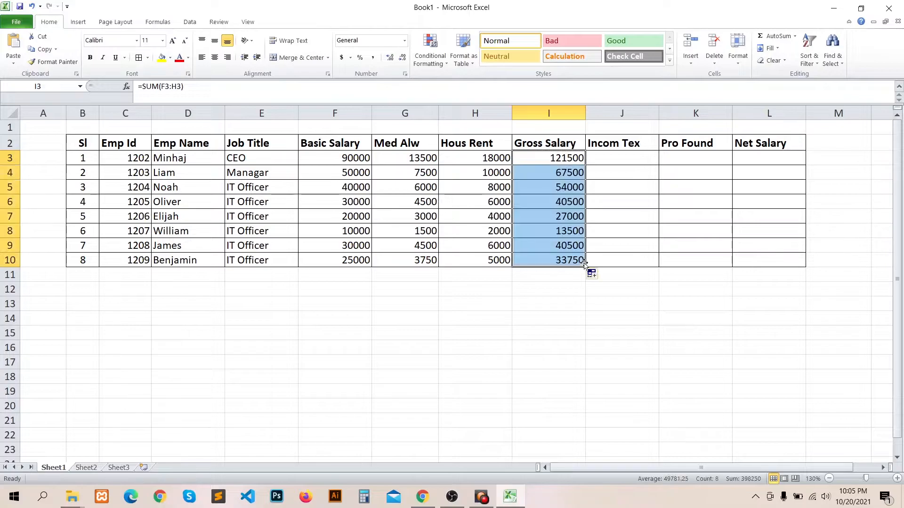
{"action": "left_click", "coordinate": [615, 158]}
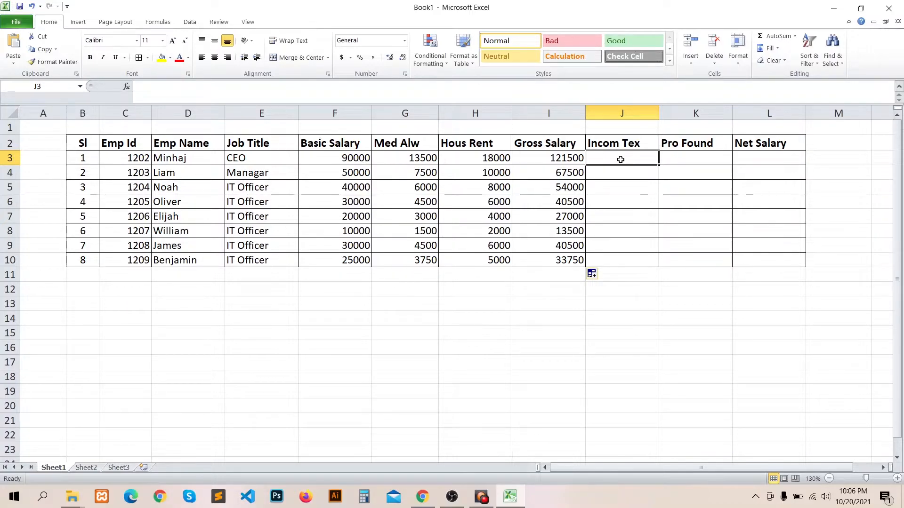
{"action": "type", "text": "="}
{"action": "left_click", "coordinate": [360, 159]}
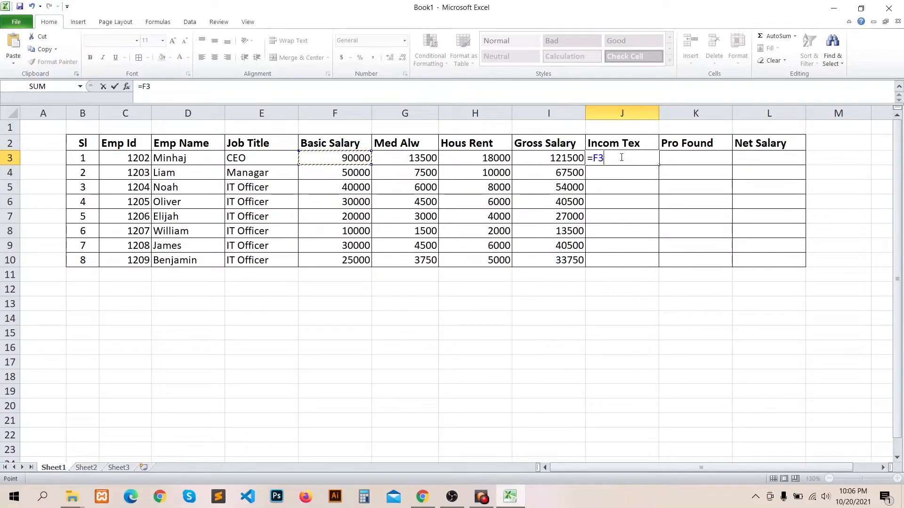
{"action": "key", "text": "BackSpace"}
{"action": "key", "text": "BackSpace"}
{"action": "key", "text": "Escape"}
{"action": "left_click", "coordinate": [637, 180]}
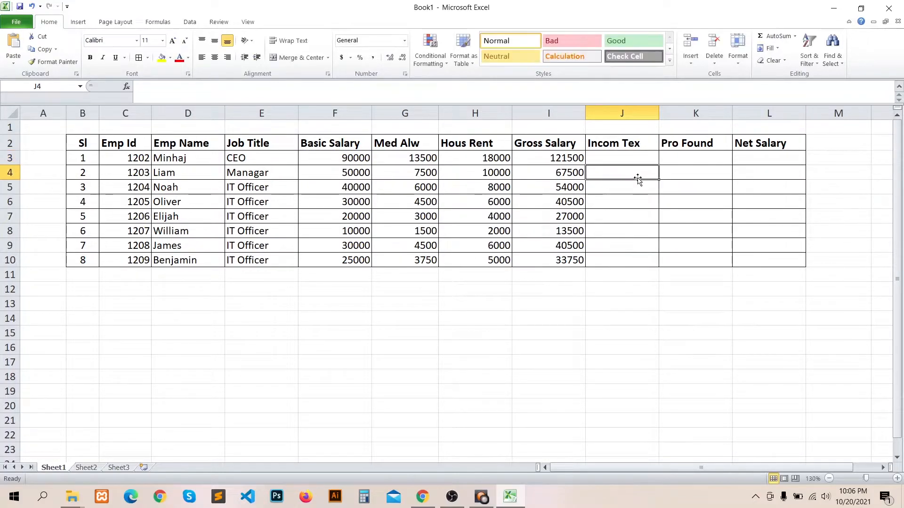
{"action": "left_click", "coordinate": [616, 157]}
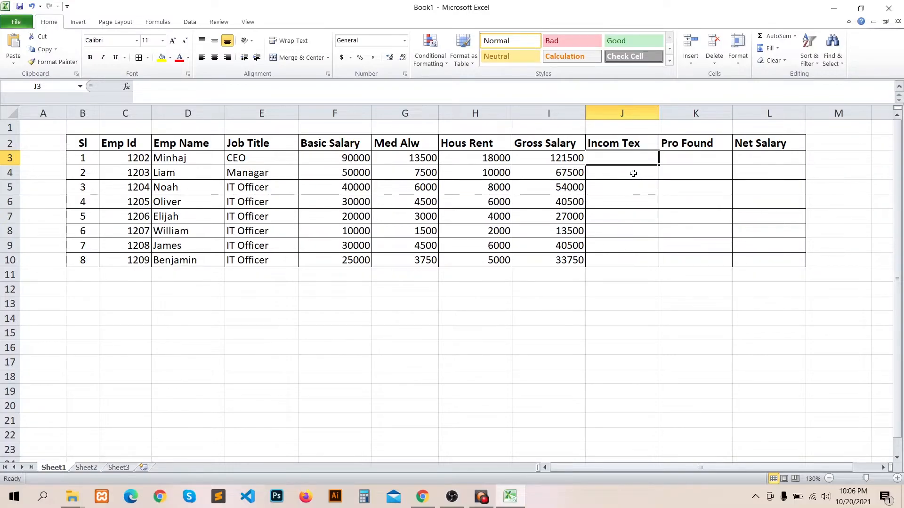
{"action": "key", "text": "Down"}
{"action": "key", "text": "Down"}
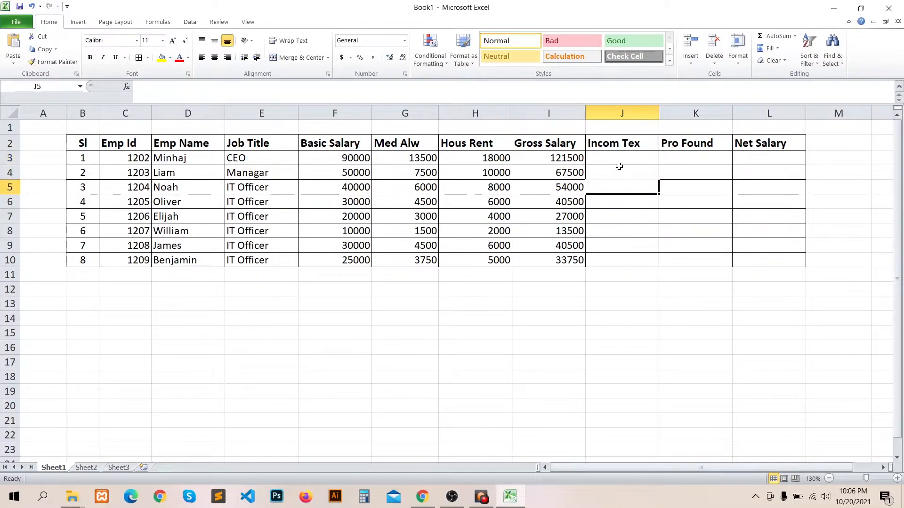
- Start the income tax formula in J3 with =IF(F3>=50000,F3*15% so that basic salaries of at least 50000 are taxed
{"action": "left_click", "coordinate": [612, 160]}
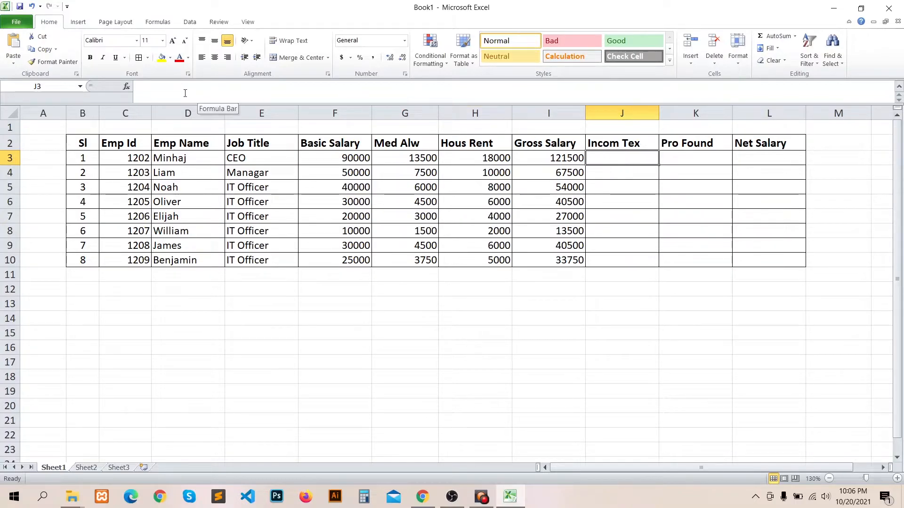
{"action": "left_click", "coordinate": [214, 88]}
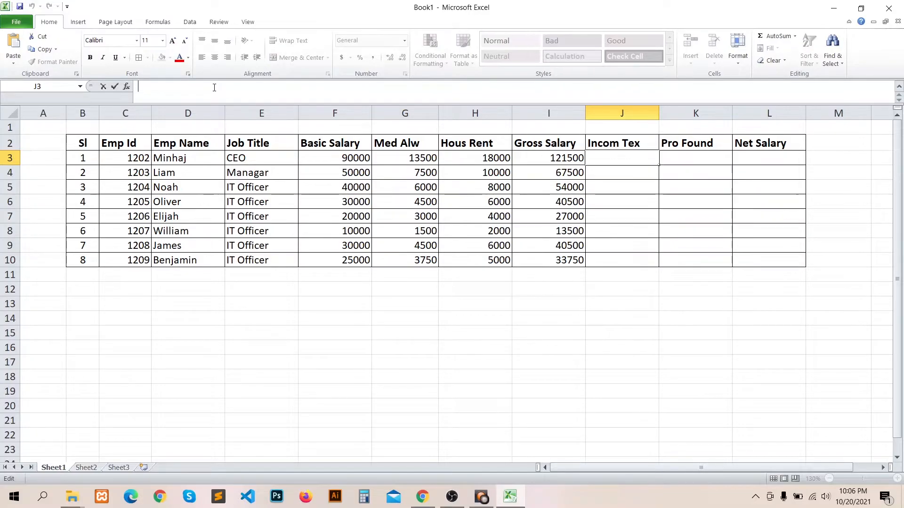
{"action": "type", "text": "="}
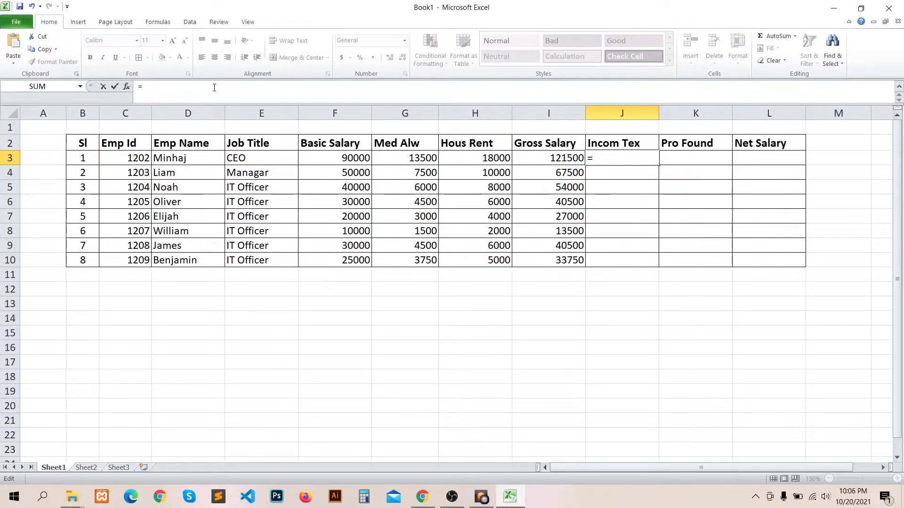
{"action": "type", "text": "IF"}
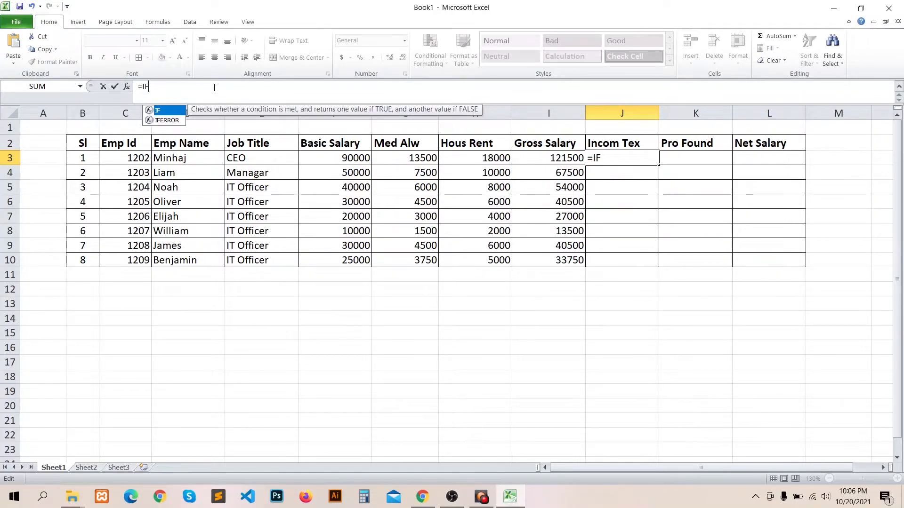
{"action": "type", "text": "("}
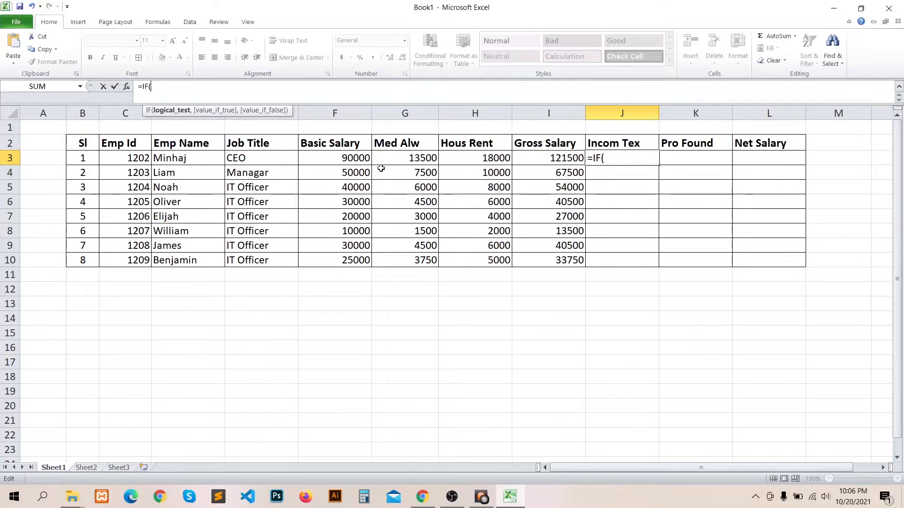
{"action": "left_click", "coordinate": [348, 160]}
{"action": "type", "text": ">=5"}
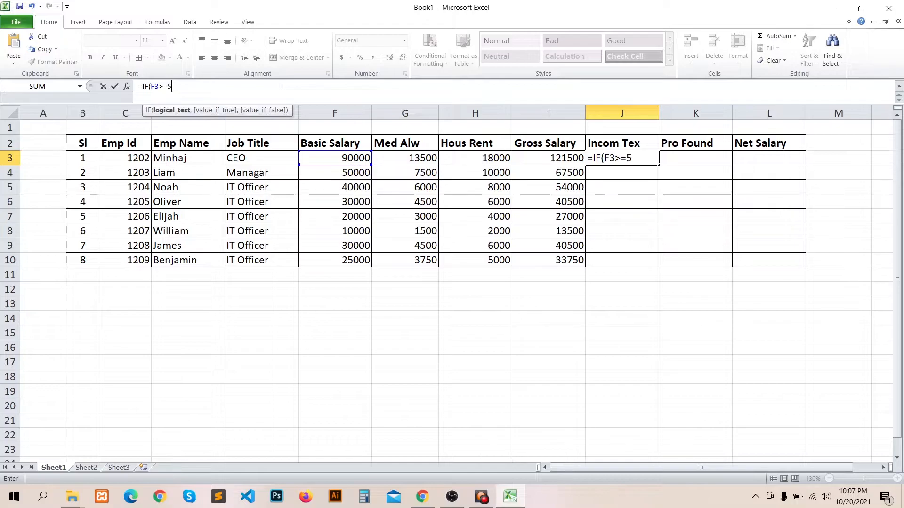
{"action": "type", "text": "0000,"}
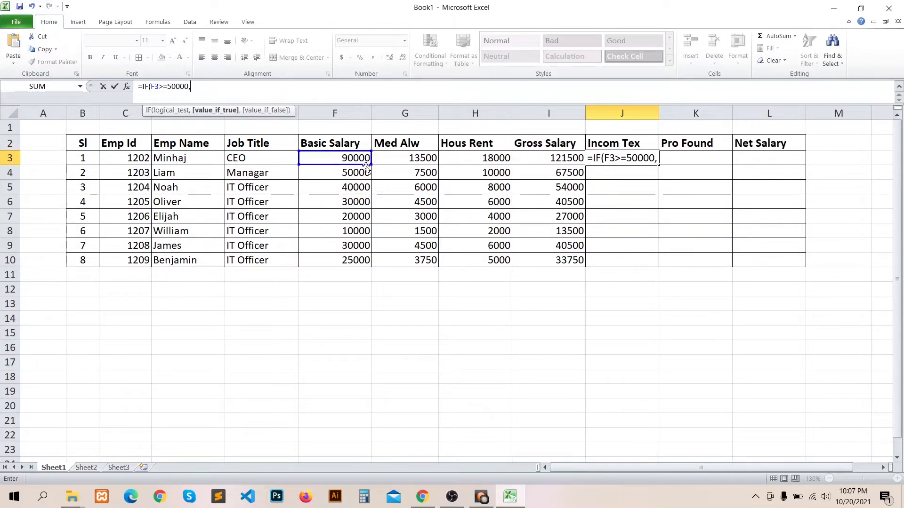
{"action": "left_click", "coordinate": [342, 159]}
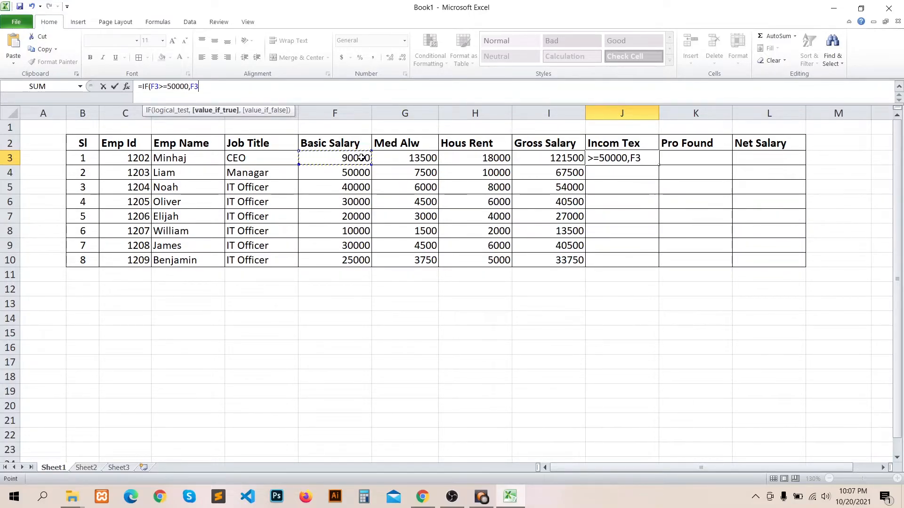
{"action": "type", "text": "*15%"}
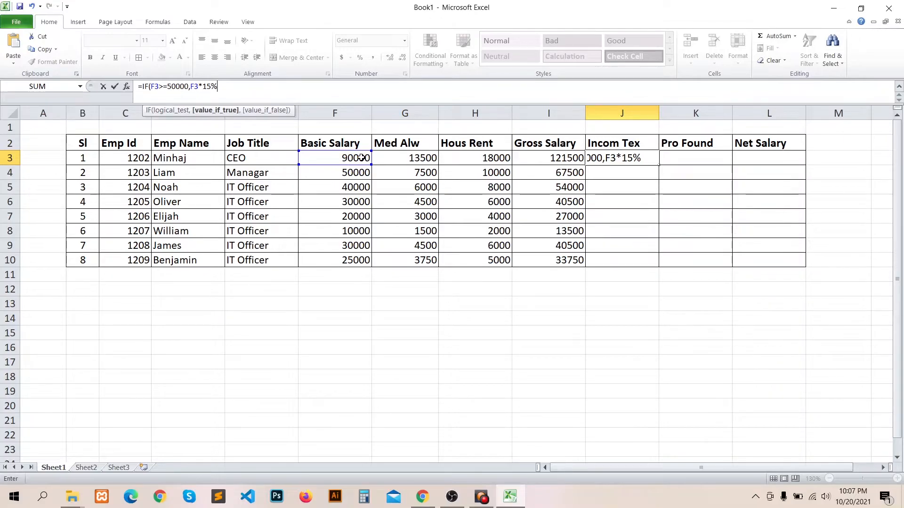
{"action": "type", "text": ")"}
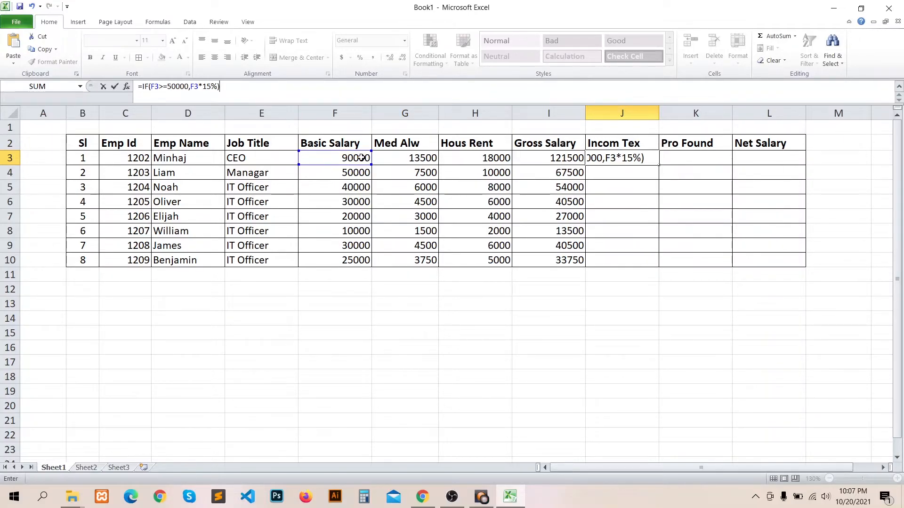
{"action": "type", "text": ","}
{"action": "key", "text": "BackSpace"}
{"action": "key", "text": "BackSpace"}
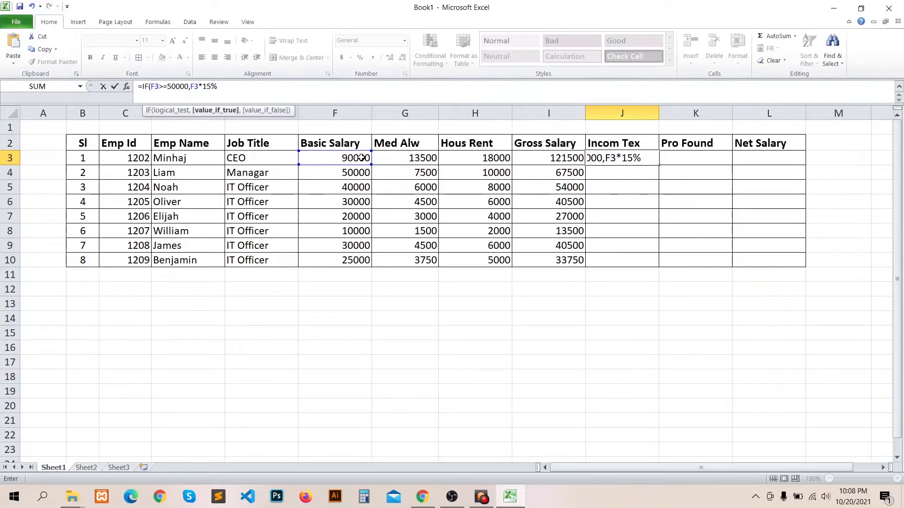
- Complete the J3 income tax formula with the nested condition IF(F3<50000,F3*0)) for basic salaries below 50000
{"action": "type", "text": ","}
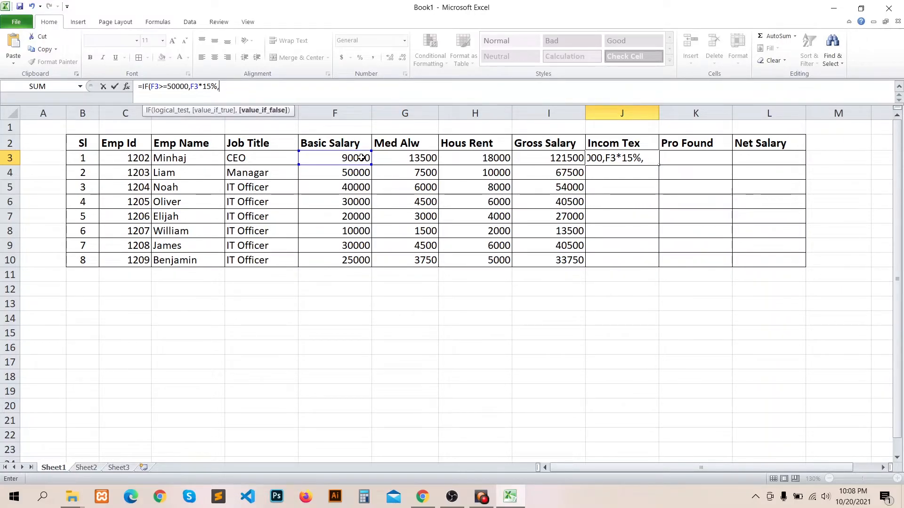
{"action": "type", "text": "IF"}
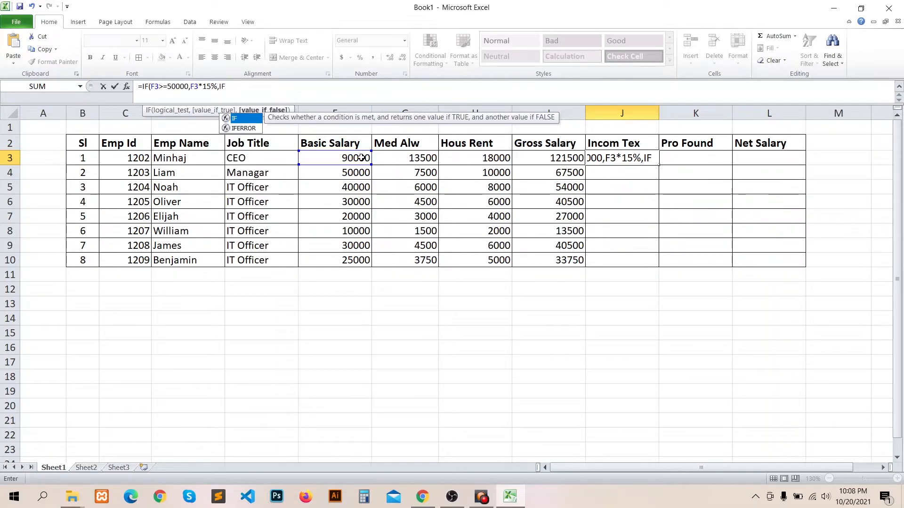
{"action": "type", "text": "("}
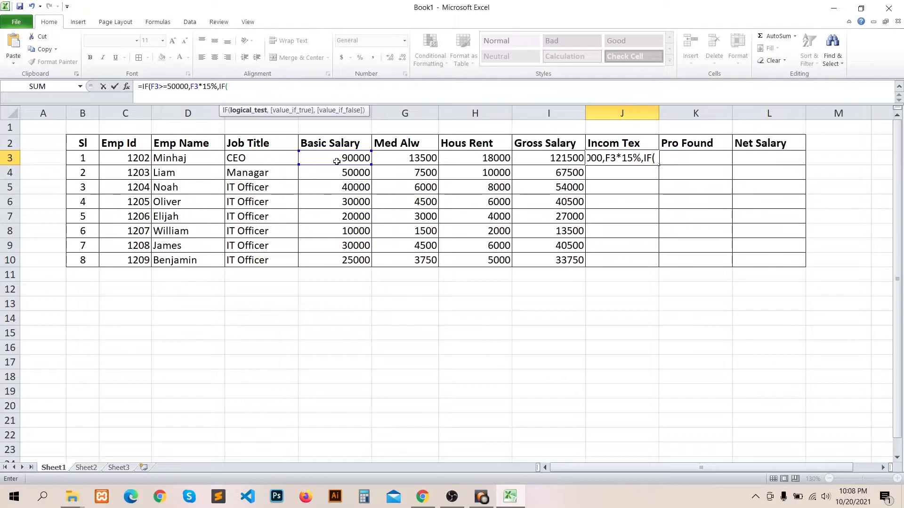
{"action": "left_click", "coordinate": [350, 160]}
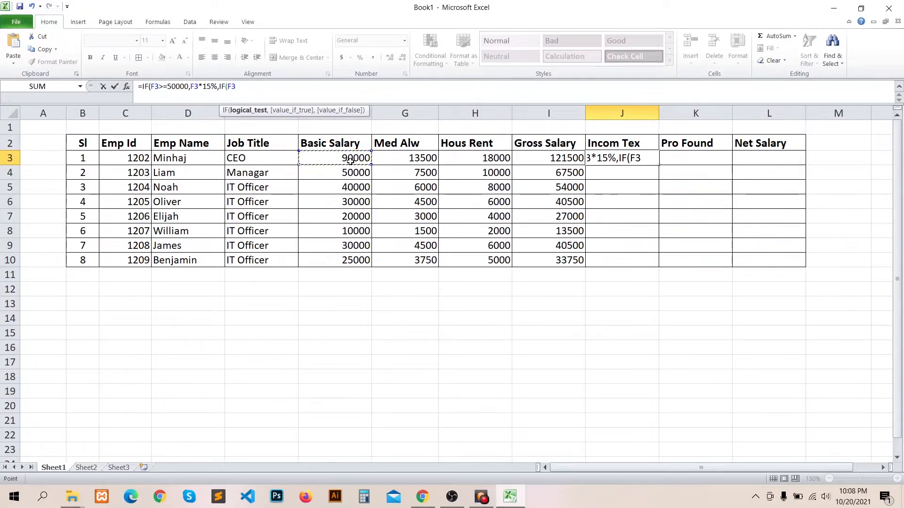
{"action": "type", "text": "<5000"}
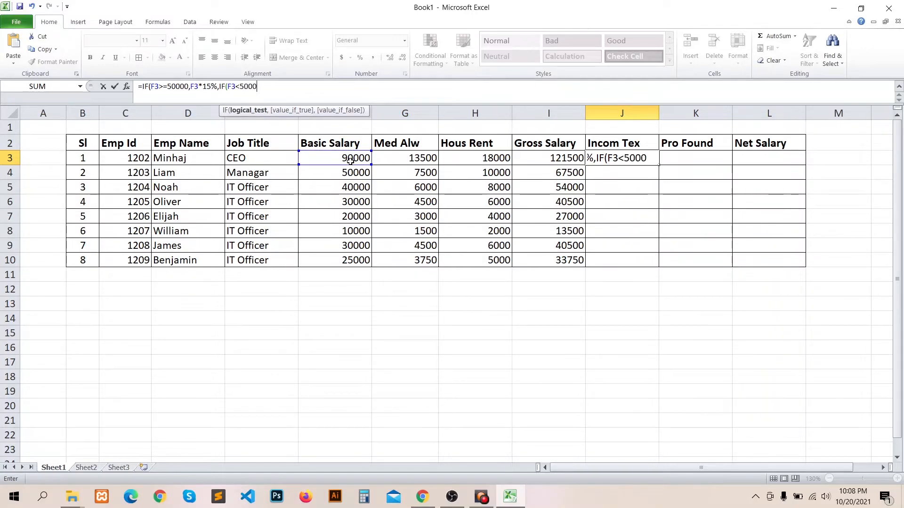
{"action": "type", "text": "0"}
{"action": "type", "text": ","}
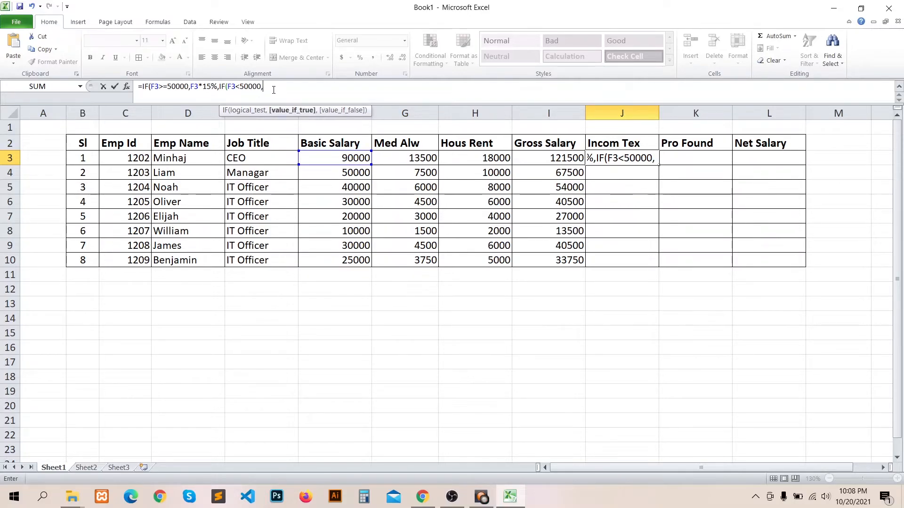
{"action": "left_click", "coordinate": [333, 161]}
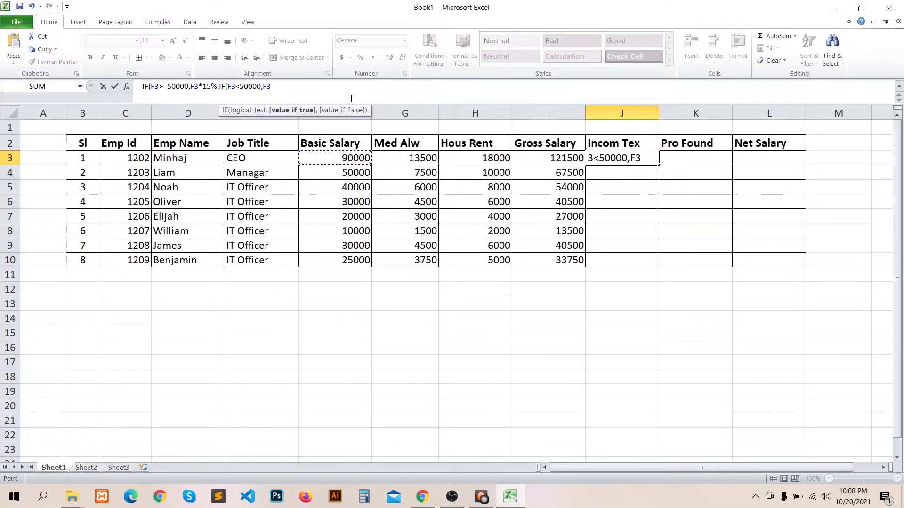
{"action": "type", "text": "*"}
{"action": "type", "text": ")"}
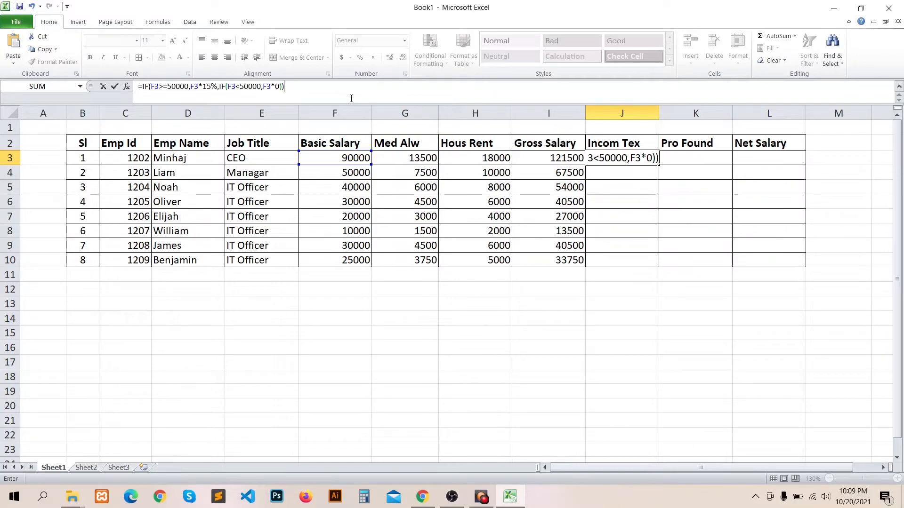
{"action": "type", "text": ")"}
{"action": "key", "text": "Return"}
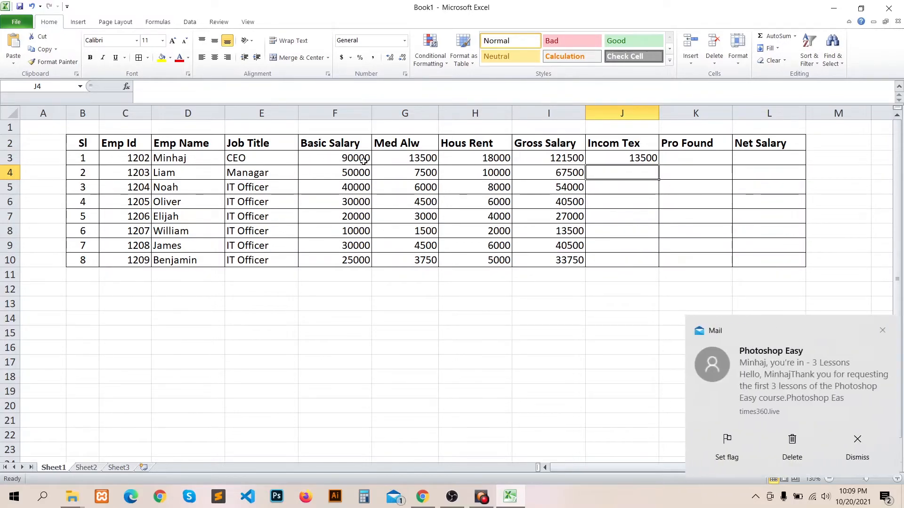
- Copy the income tax formula from J3 down to J10 and check the results against the basic salaries
{"action": "left_click", "coordinate": [879, 332]}
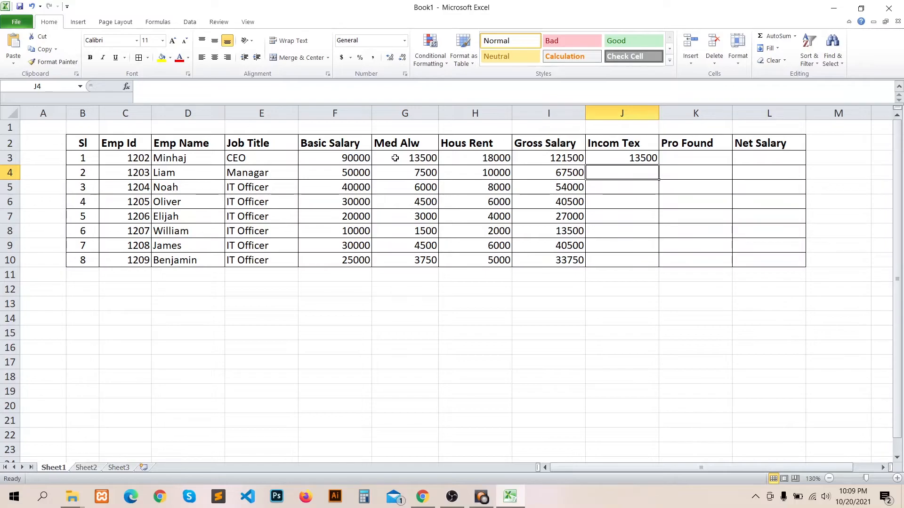
{"action": "left_click", "coordinate": [639, 157]}
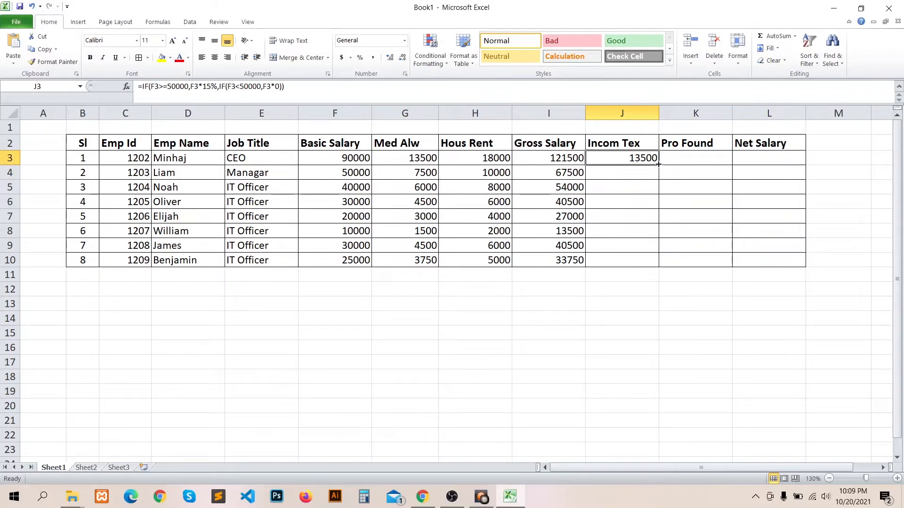
{"action": "left_click_drag", "start_coordinate": [658, 164], "coordinate": [657, 263]}
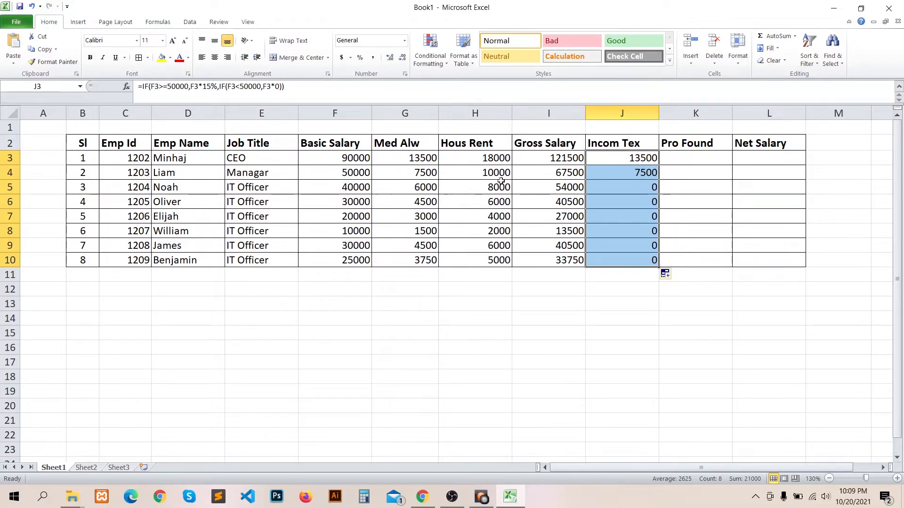
{"action": "left_click", "coordinate": [355, 159]}
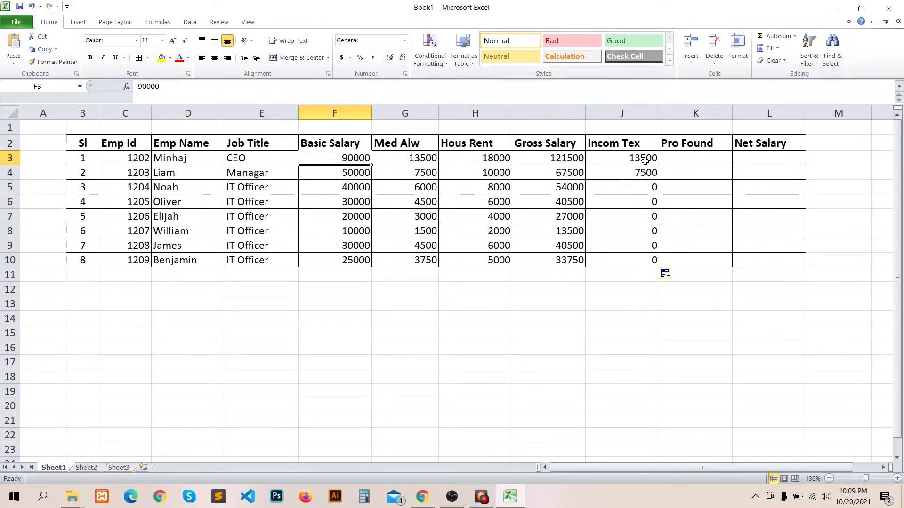
{"action": "left_click", "coordinate": [352, 172]}
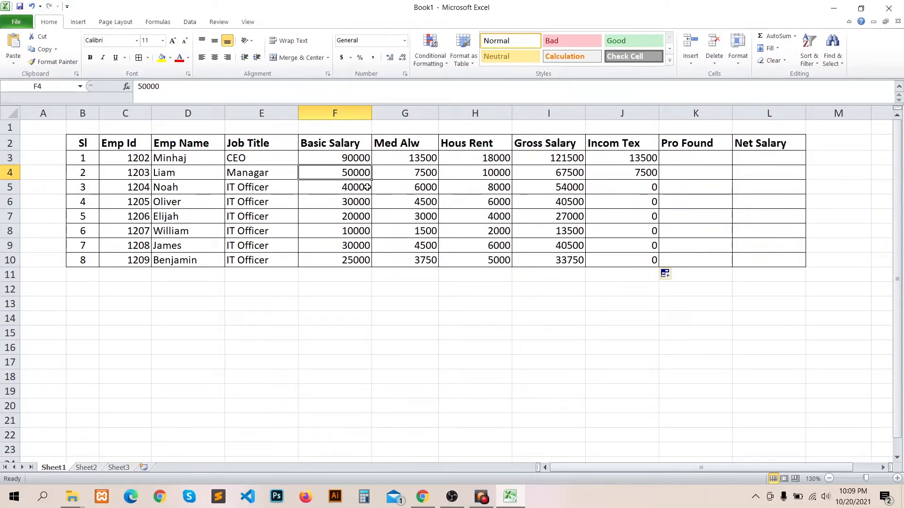
{"action": "left_click_drag", "start_coordinate": [650, 190], "coordinate": [652, 259]}
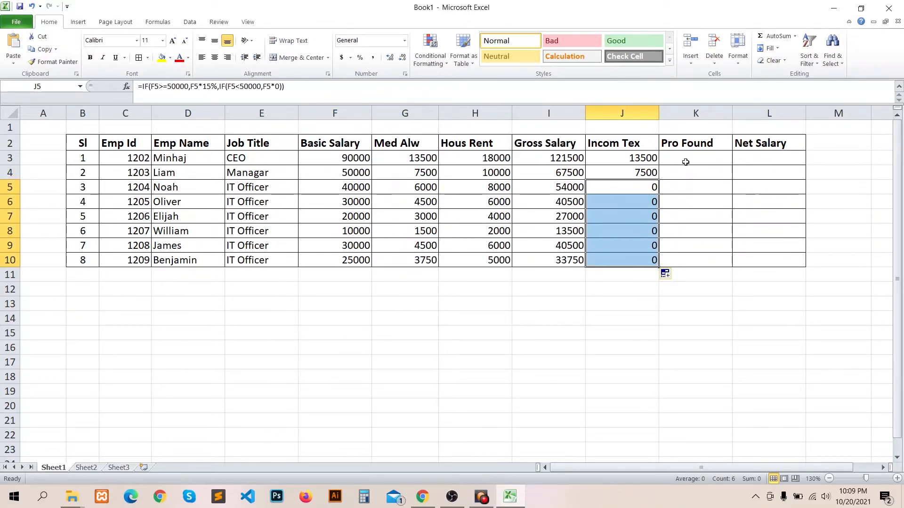
- Calculate the provident fund with =F3*5% in K3 and copy the formula down to K10
{"action": "left_click", "coordinate": [676, 159]}
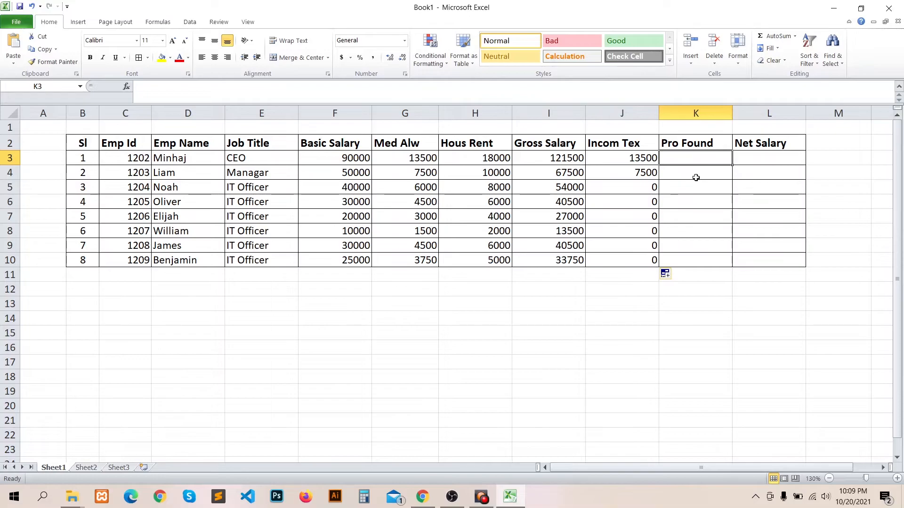
{"action": "type", "text": "="}
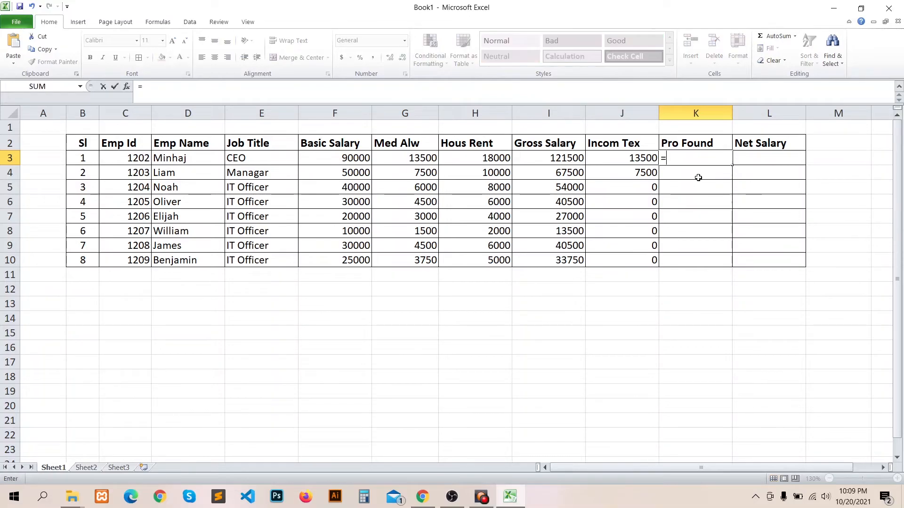
{"action": "left_click", "coordinate": [355, 158]}
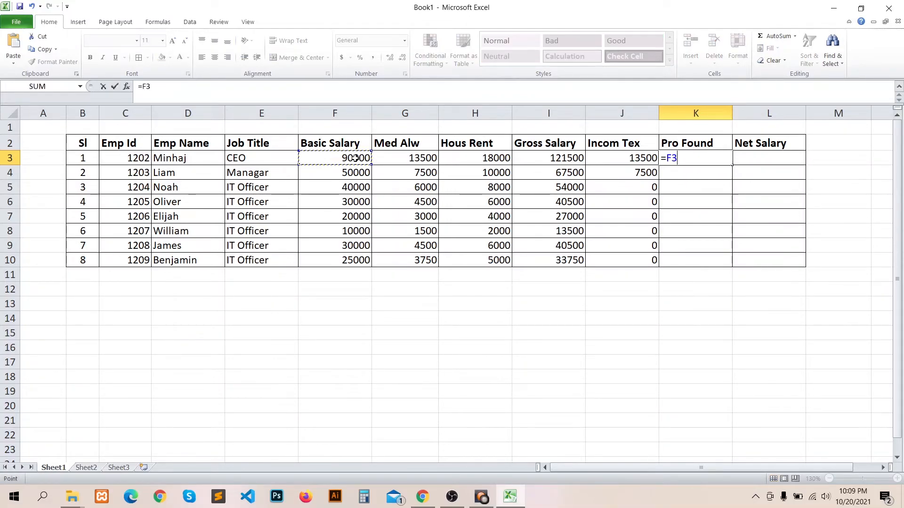
{"action": "type", "text": "*"}
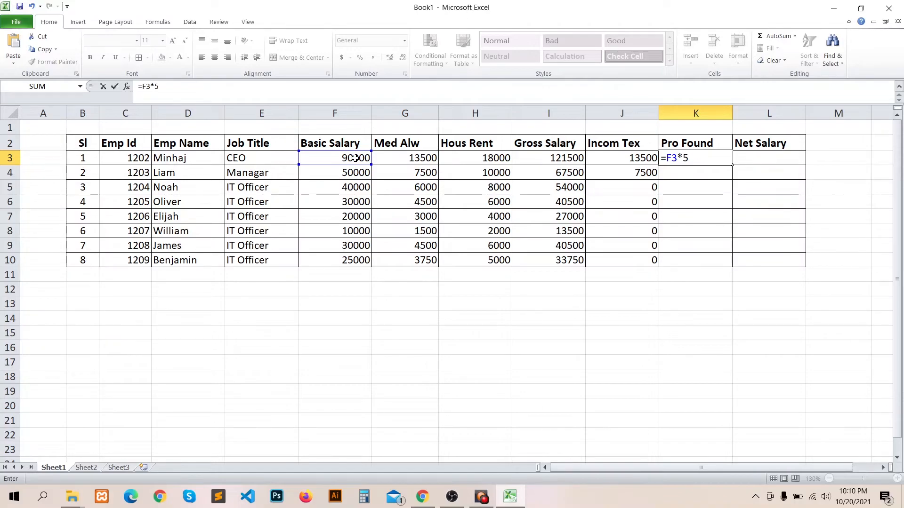
{"action": "type", "text": "%"}
{"action": "key", "text": "Return"}
{"action": "left_click", "coordinate": [673, 160]}
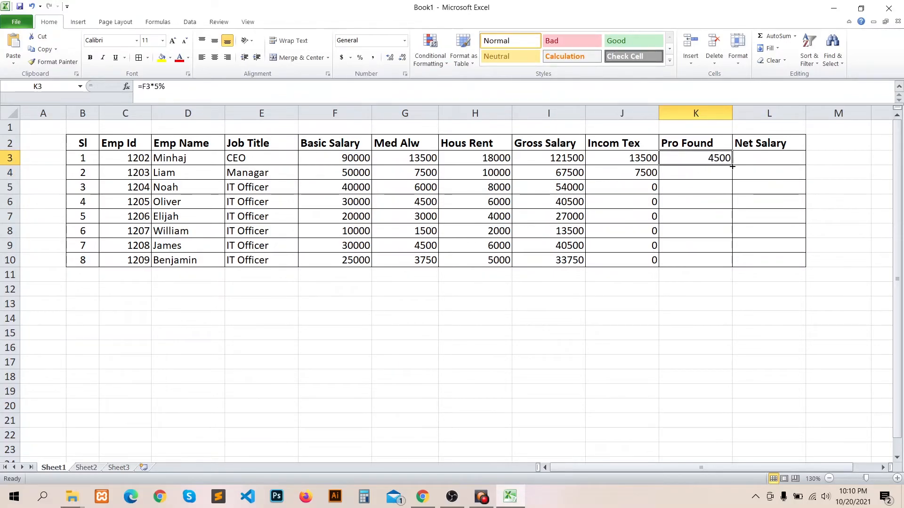
{"action": "left_click_drag", "start_coordinate": [733, 164], "coordinate": [732, 263]}
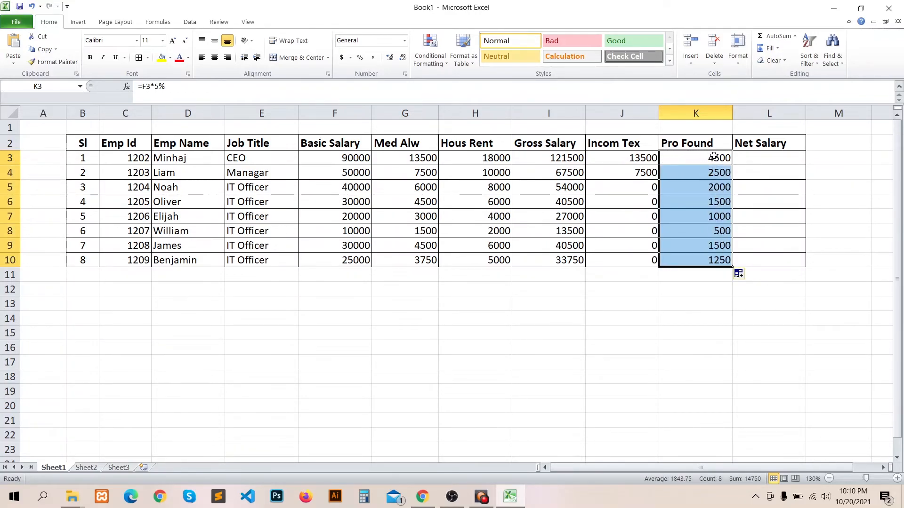
- Calculate the first employee's net salary in L3 with =I3-J3-K3, subtracting income tax and provident fund from gross salary
{"action": "left_click", "coordinate": [766, 161]}
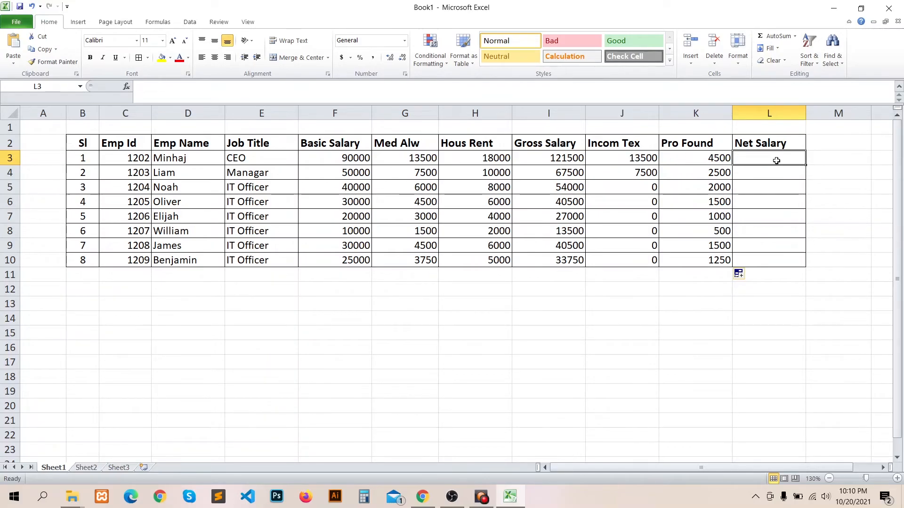
{"action": "type", "text": "="}
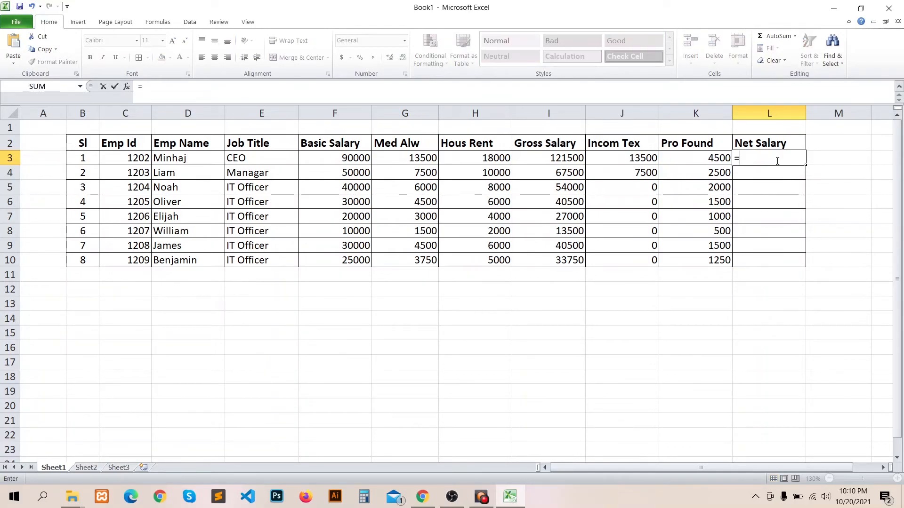
{"action": "left_click", "coordinate": [569, 158]}
{"action": "type", "text": "-"}
{"action": "left_click", "coordinate": [631, 160]}
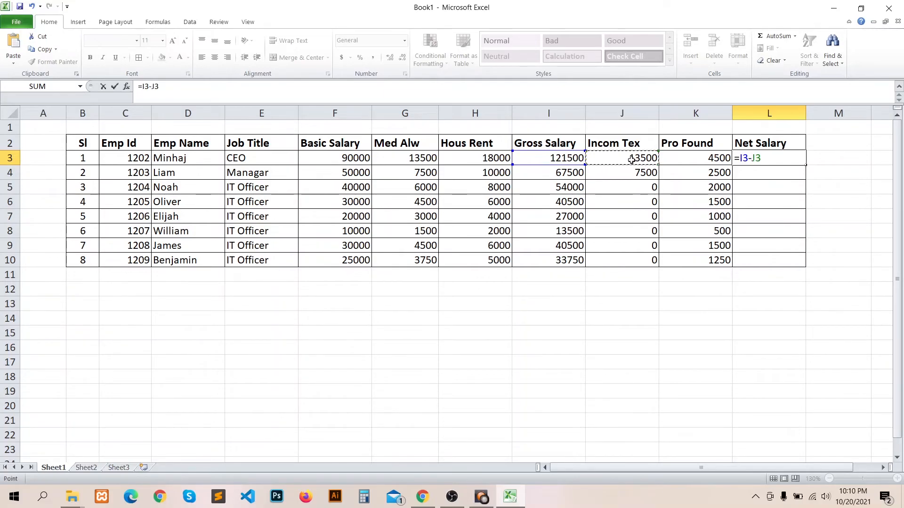
{"action": "type", "text": "-"}
{"action": "left_click", "coordinate": [680, 163]}
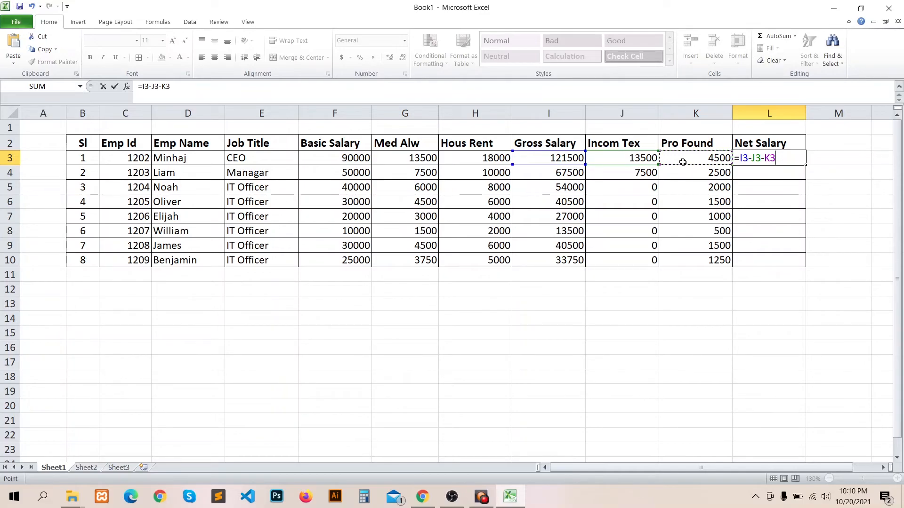
{"action": "key", "text": "Return"}
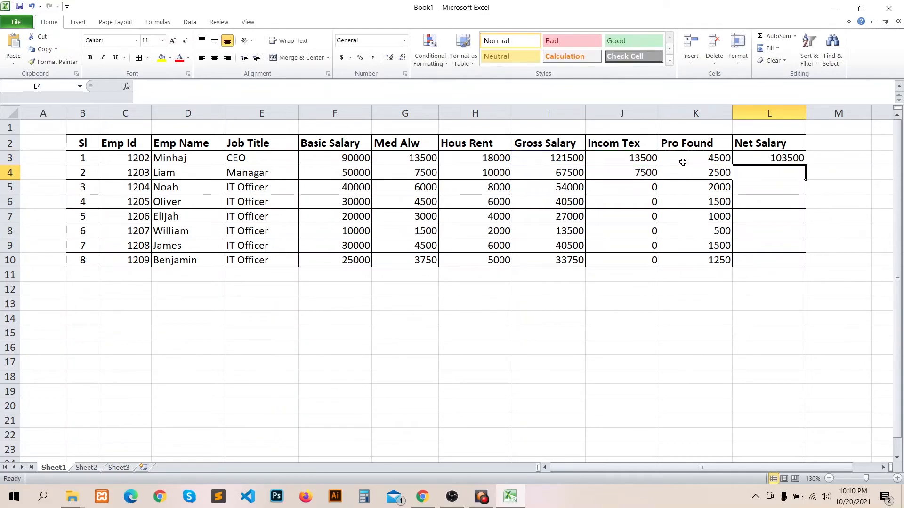
- Copy the net salary formula from L3 down to L10
{"action": "left_click", "coordinate": [771, 160]}
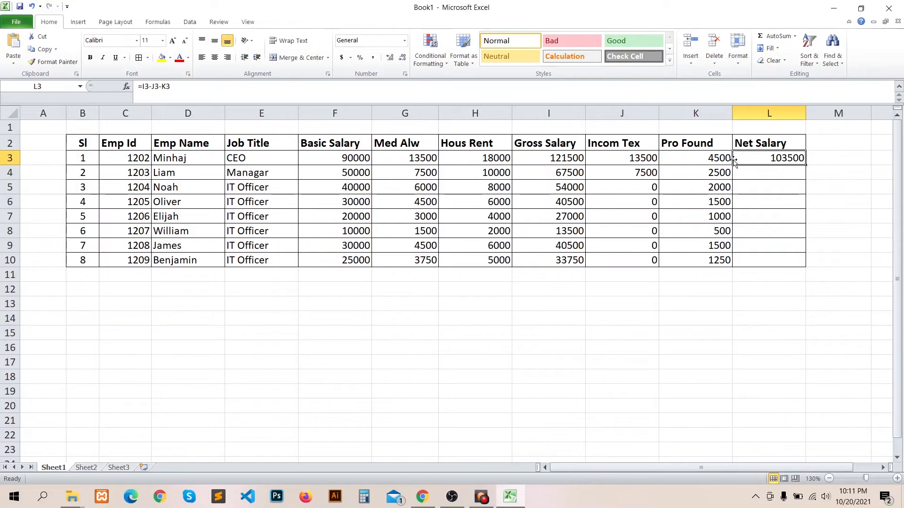
{"action": "left_click_drag", "start_coordinate": [807, 166], "coordinate": [802, 265]}
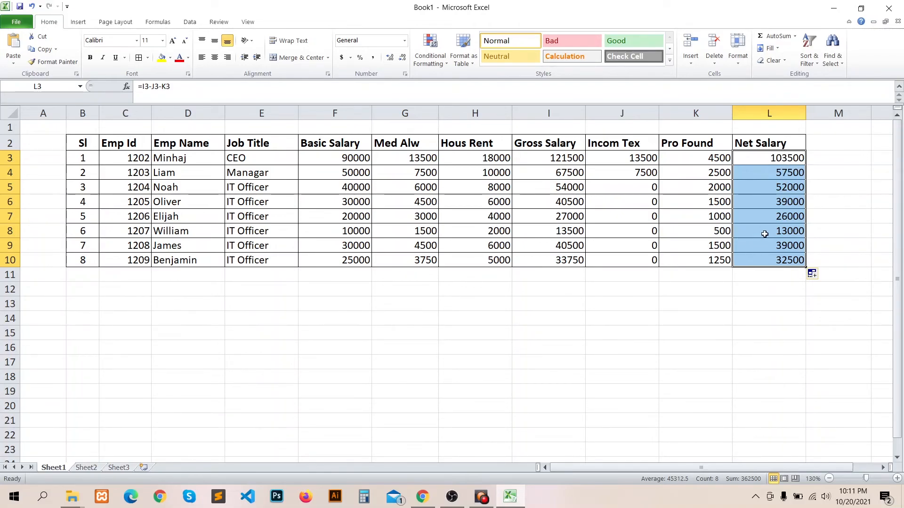
{"action": "left_click", "coordinate": [368, 316]}
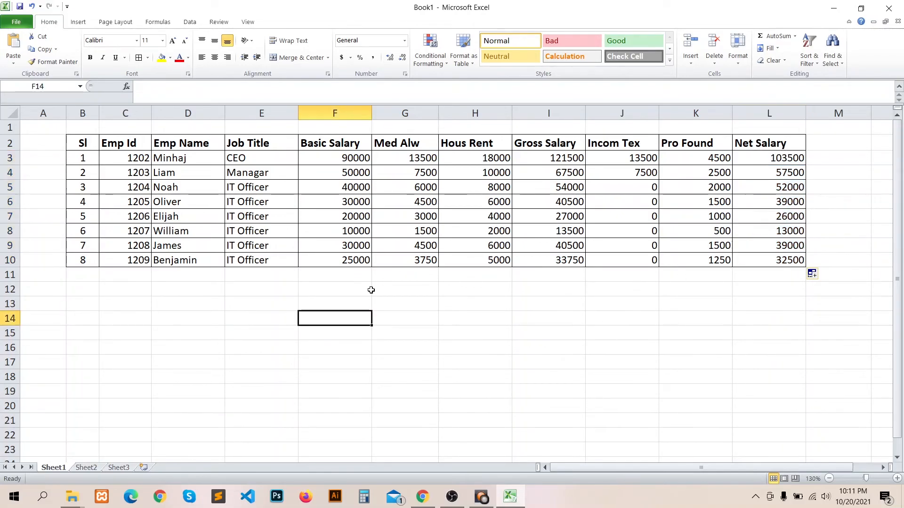
- Change the basic salary in F6 to 50000 to test the dependent formulas
{"action": "left_click", "coordinate": [347, 202]}
{"action": "double_click", "coordinate": [351, 200]}
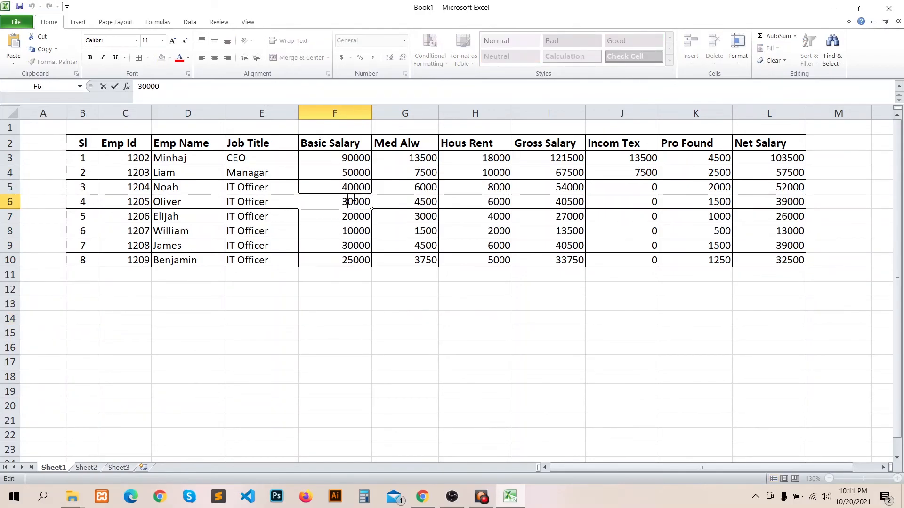
{"action": "key", "text": "BackSpace"}
{"action": "type", "text": "5"}
{"action": "key", "text": "Return"}
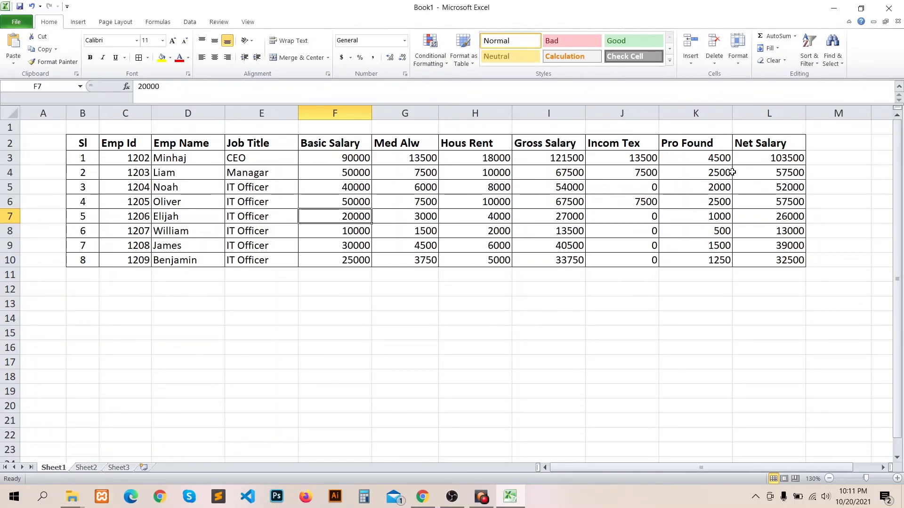
- Review the basic salary, allowance, gross salary, deduction and net salary columns across rows 2 to 10
{"action": "left_click_drag", "start_coordinate": [320, 143], "coordinate": [327, 260]}
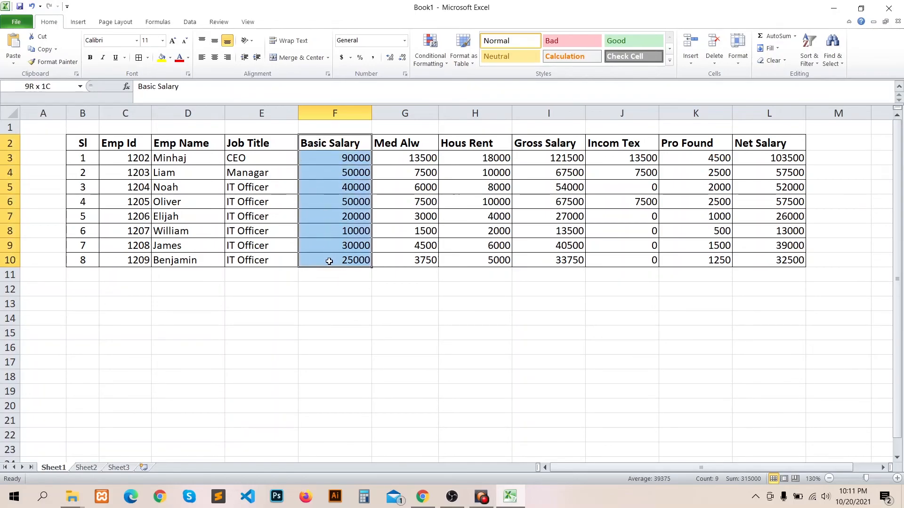
{"action": "left_click", "coordinate": [541, 143]}
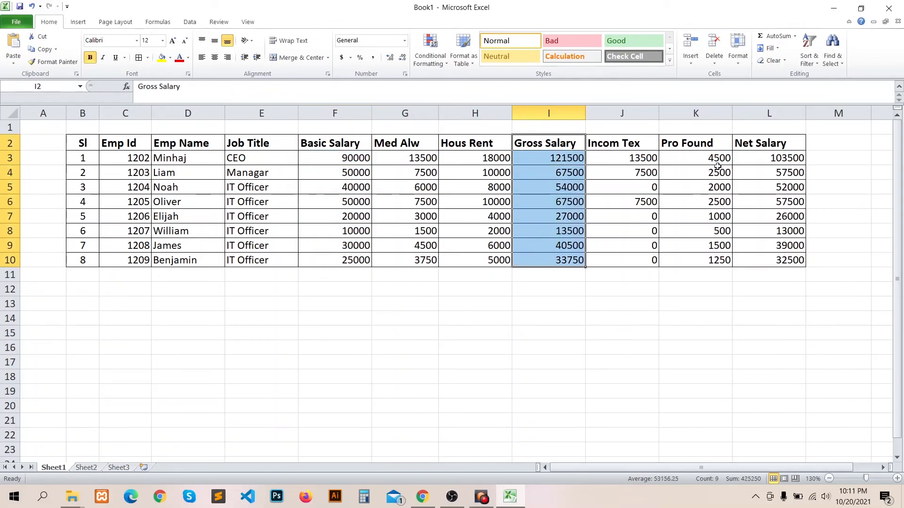
{"action": "left_click_drag", "start_coordinate": [756, 141], "coordinate": [785, 263]}
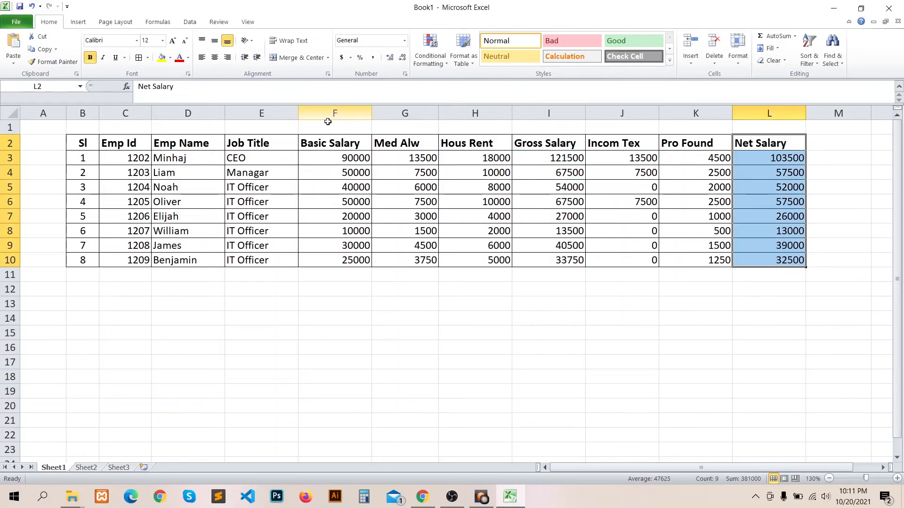
{"action": "left_click_drag", "start_coordinate": [327, 145], "coordinate": [333, 259]}
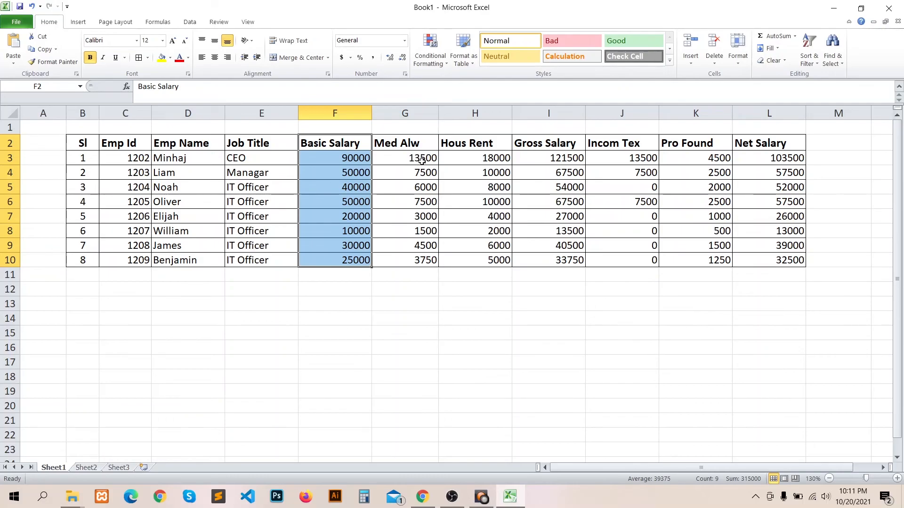
{"action": "left_click_drag", "start_coordinate": [423, 160], "coordinate": [424, 261]}
{"action": "left_click_drag", "start_coordinate": [480, 163], "coordinate": [490, 262]}
{"action": "left_click_drag", "start_coordinate": [547, 144], "coordinate": [546, 261]}
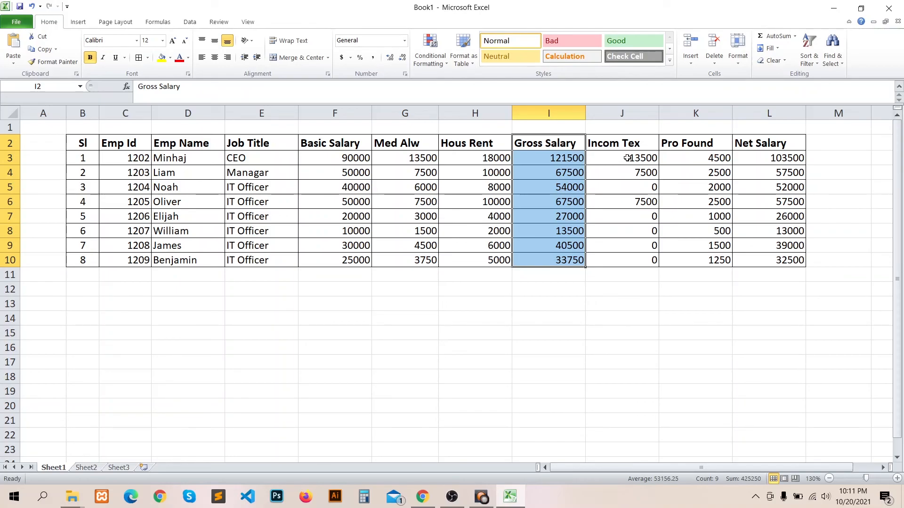
{"action": "left_click_drag", "start_coordinate": [628, 158], "coordinate": [699, 264]}
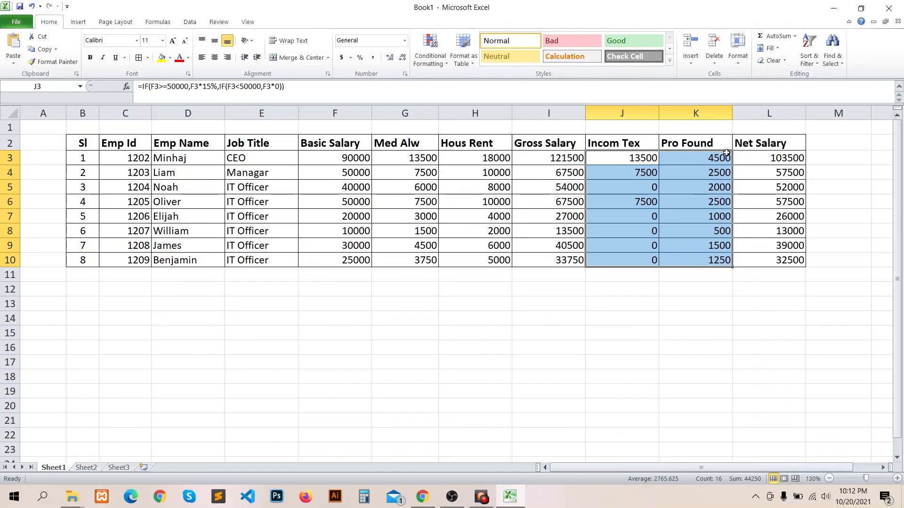
{"action": "left_click_drag", "start_coordinate": [766, 159], "coordinate": [775, 260]}
{"action": "left_click_drag", "start_coordinate": [764, 143], "coordinate": [754, 260]}
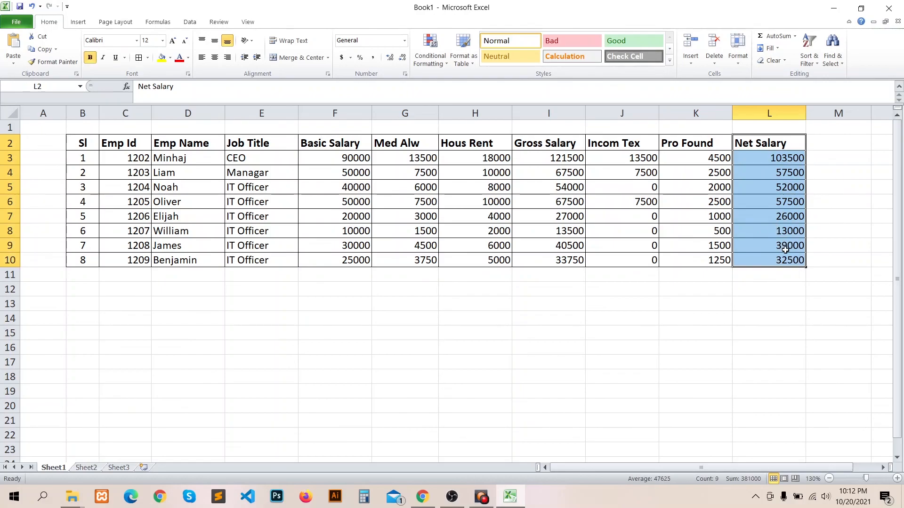